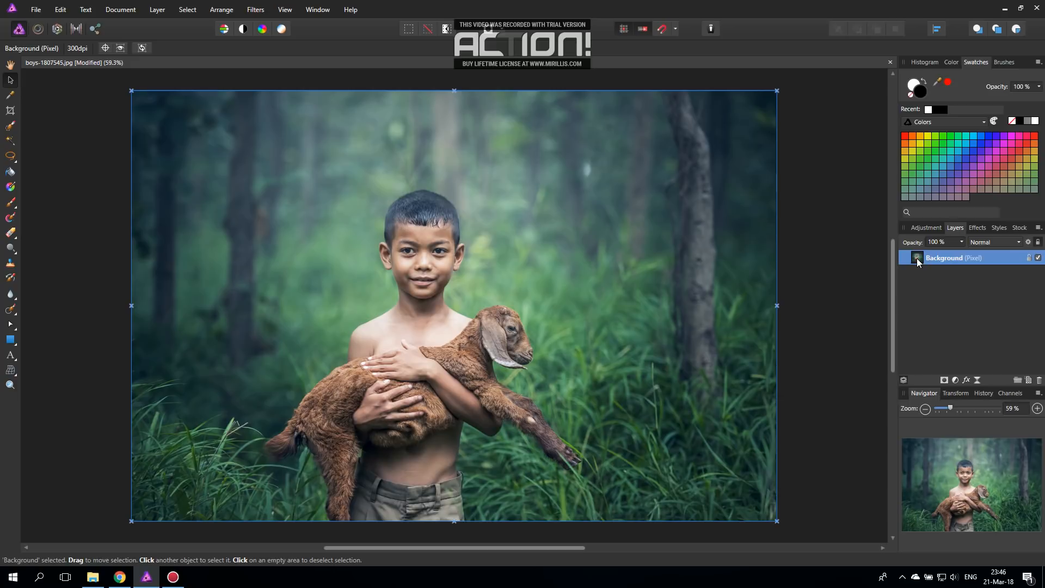
Step: Duplicate the Background layer and apply a 100 px Gaussian Blur with Preserve alpha to the copy
right_click(919, 262)
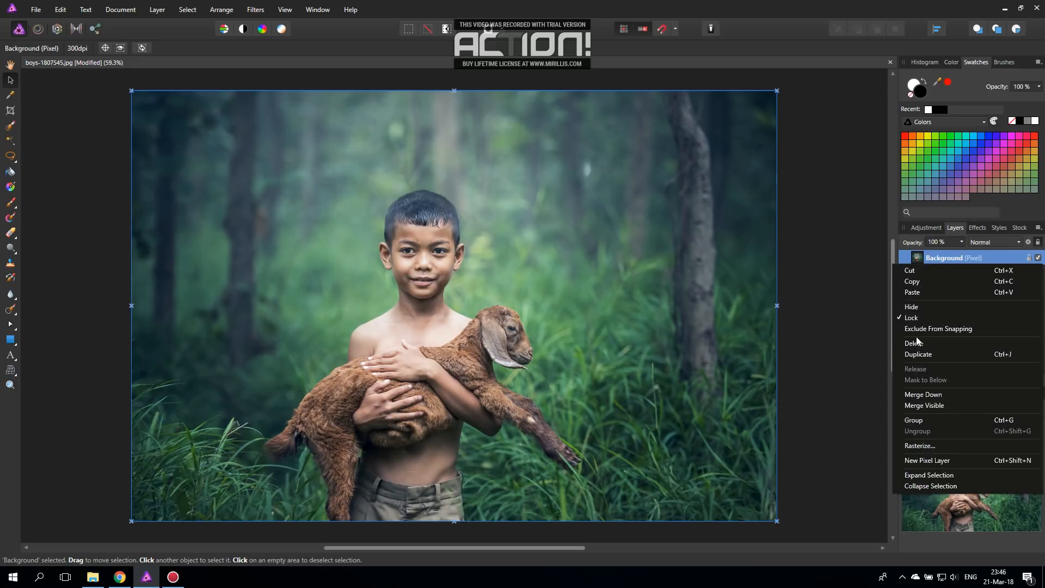
left_click(917, 354)
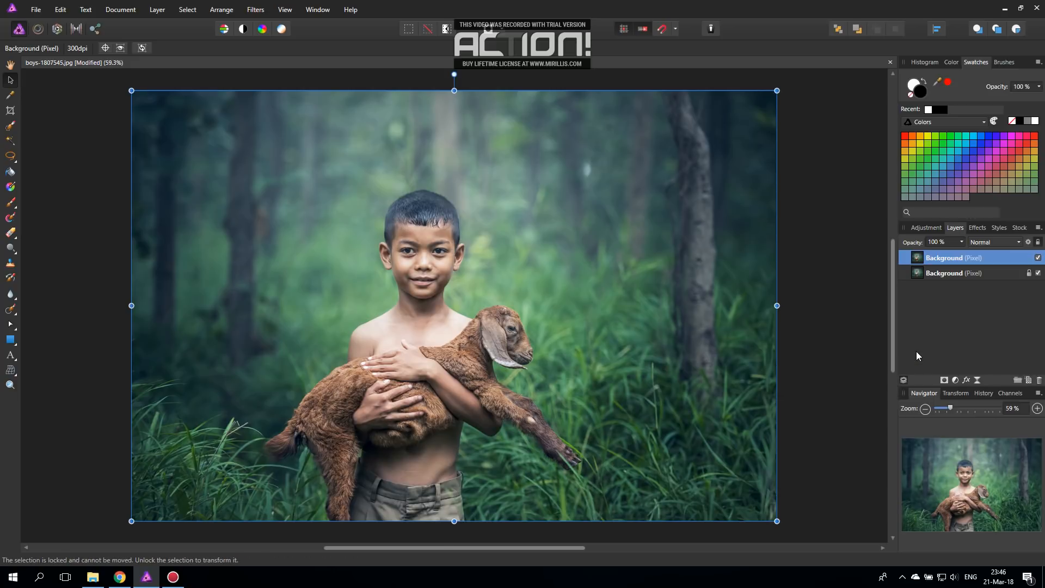
left_click(977, 229)
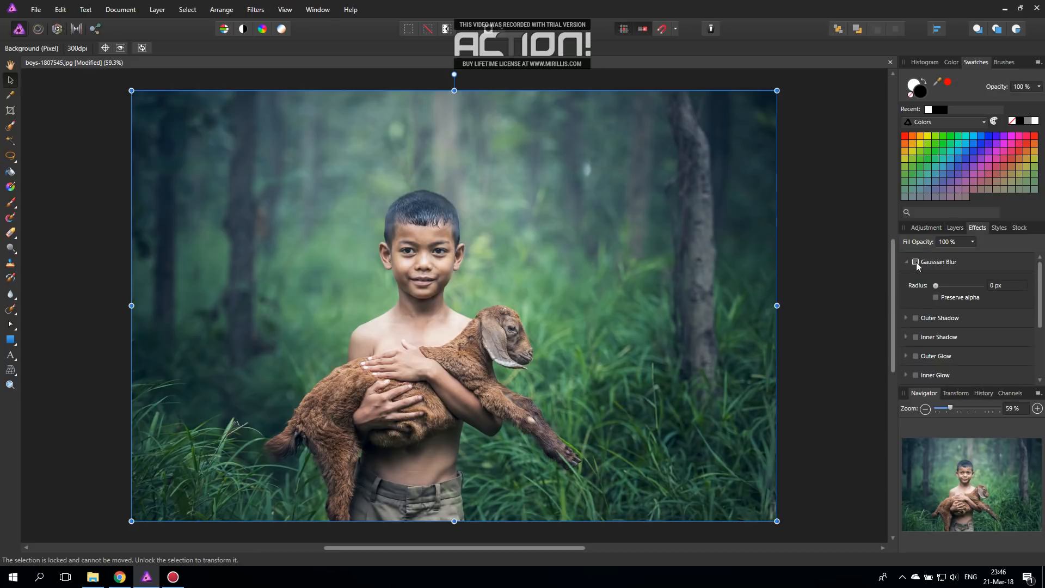
left_click_drag(938, 287, 985, 284)
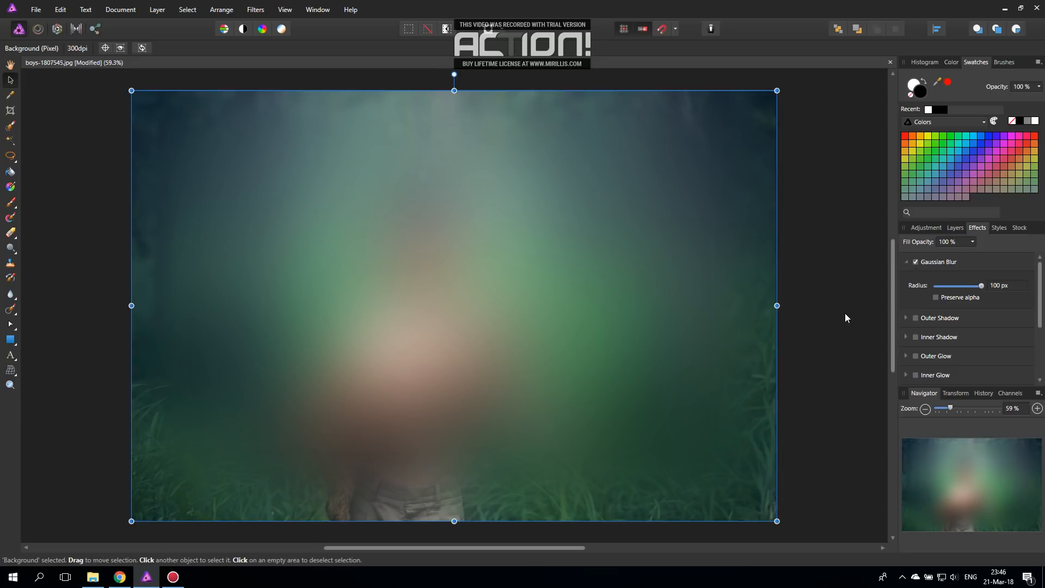
left_click(935, 297)
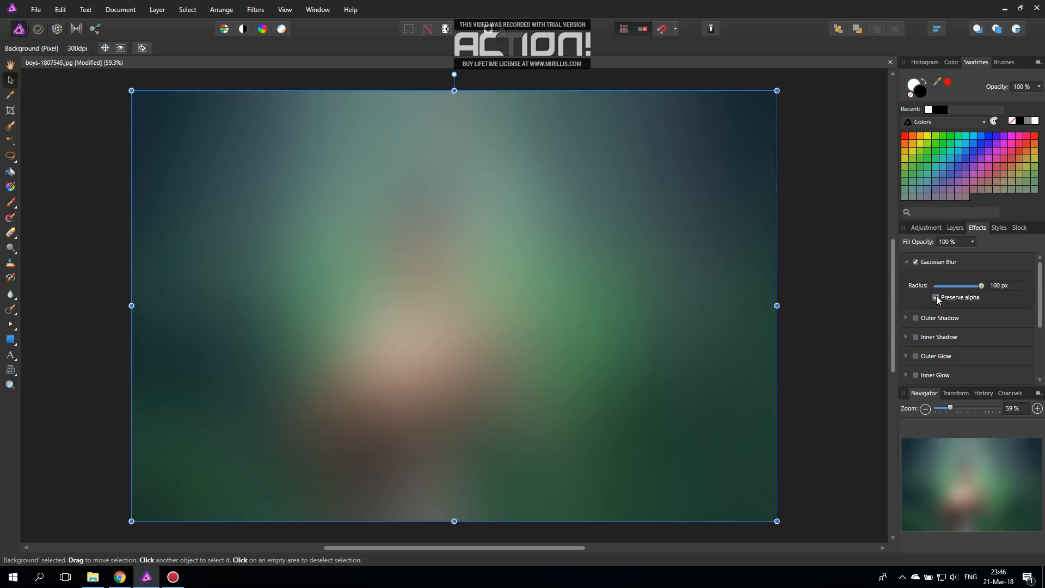
Step: Change the blurred copy's blend mode to Overlay
left_click(956, 228)
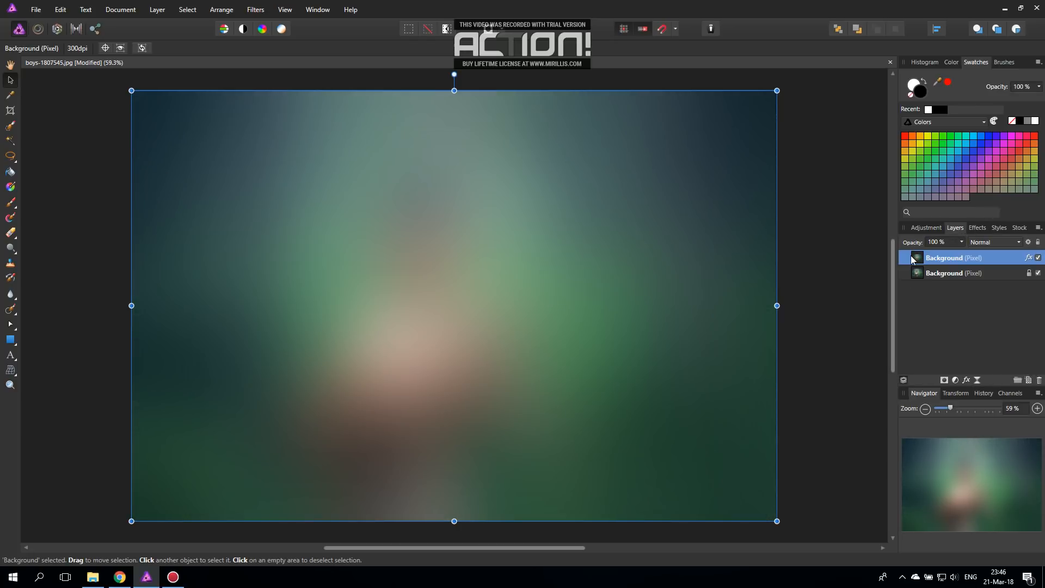
left_click(987, 242)
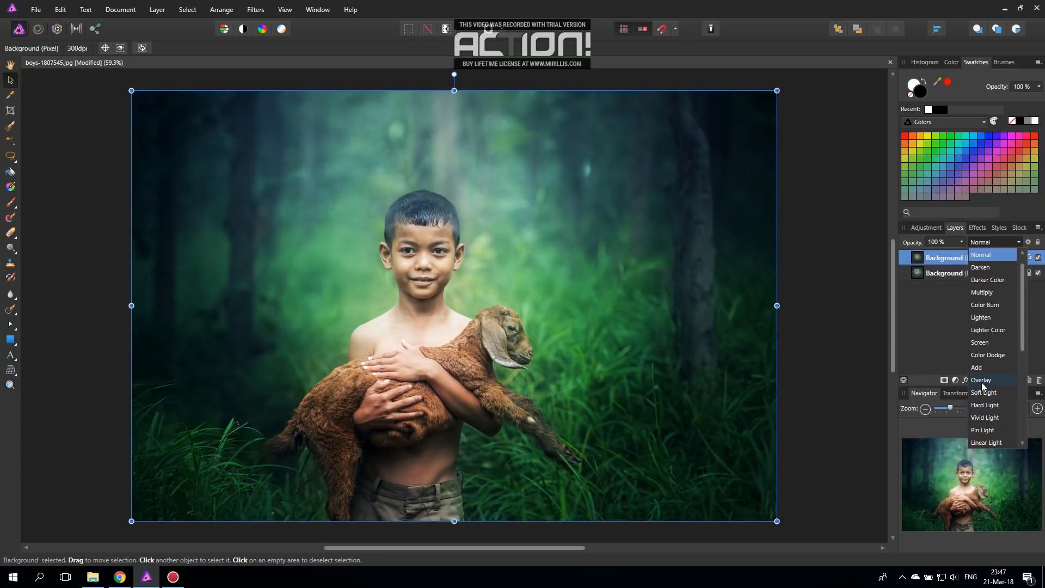
left_click(983, 383)
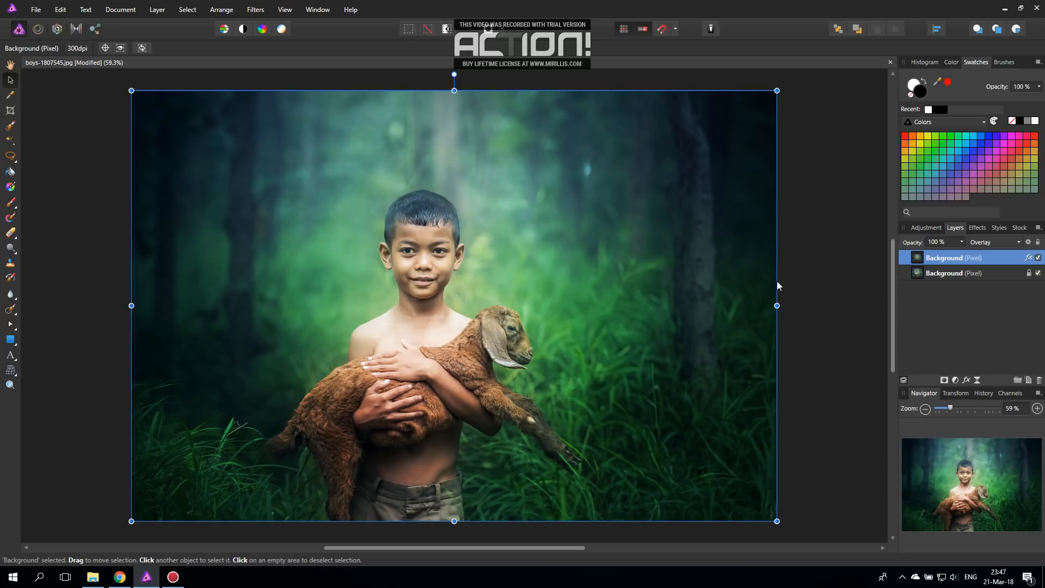
Step: Lower the blurred Overlay layer's opacity to about 81% and delete that layer
left_click(962, 242)
mouse_move(964, 254)
left_mouse_down()
mouse_move(932, 254)
mouse_move(945, 253)
left_mouse_up()
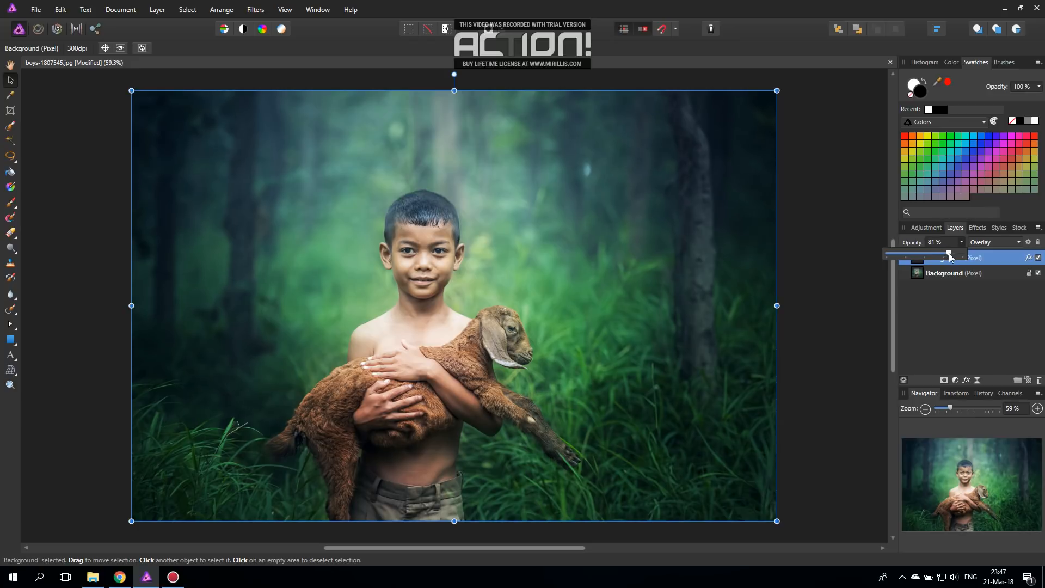
left_click(962, 242)
key("Delete")
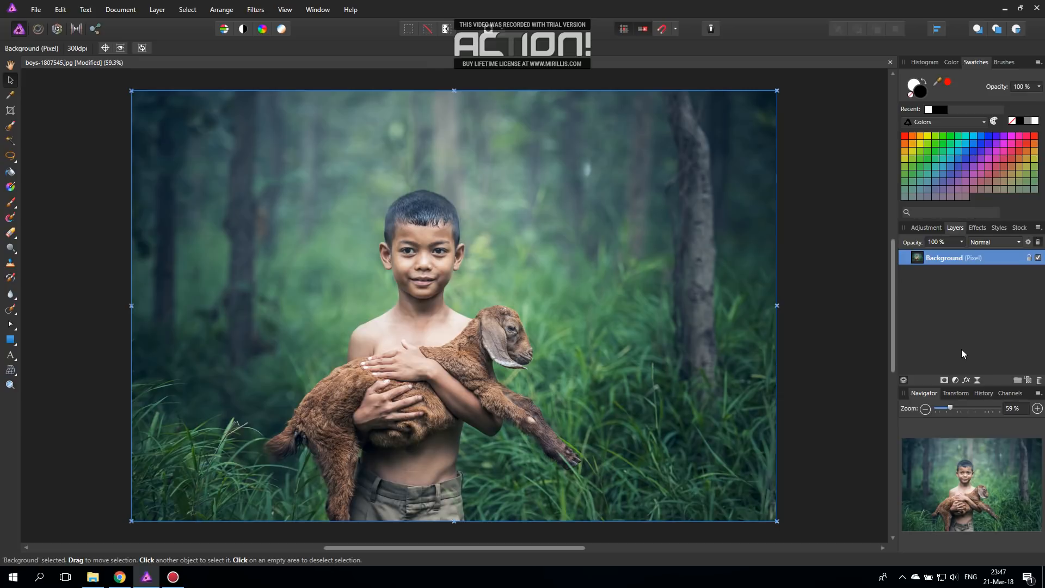
Step: Try an HSL adjustment with the saturation shift at -100%, and delete the adjustment layer
left_click(955, 380)
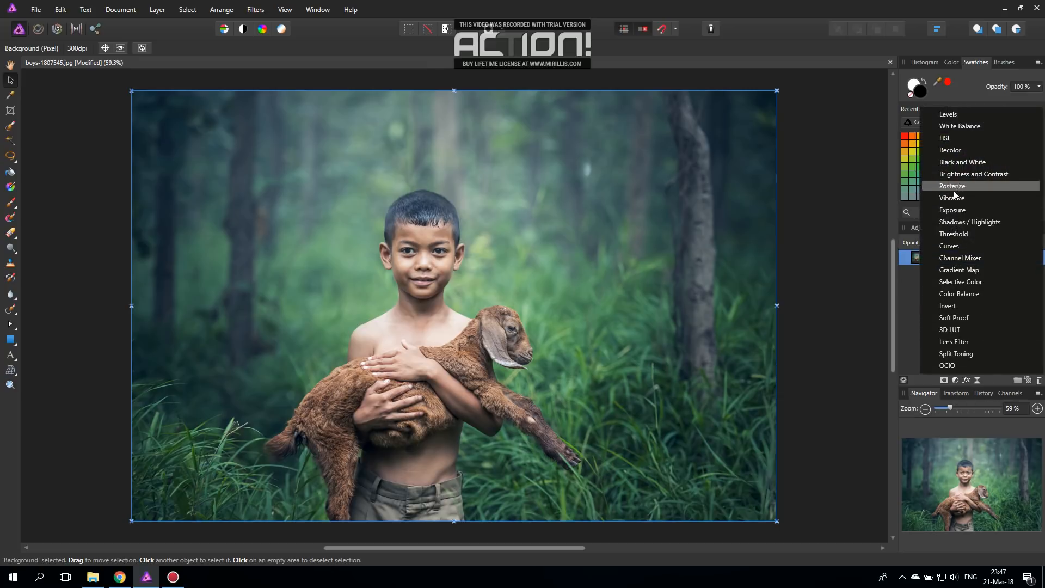
left_click(945, 139)
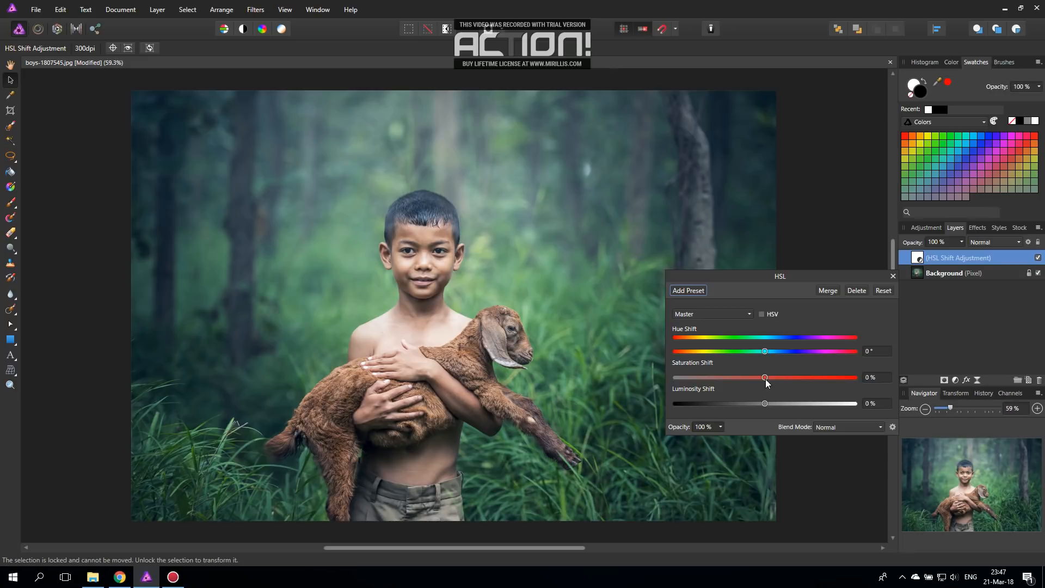
left_click_drag(766, 379, 655, 376)
left_click_drag(695, 274, 778, 263)
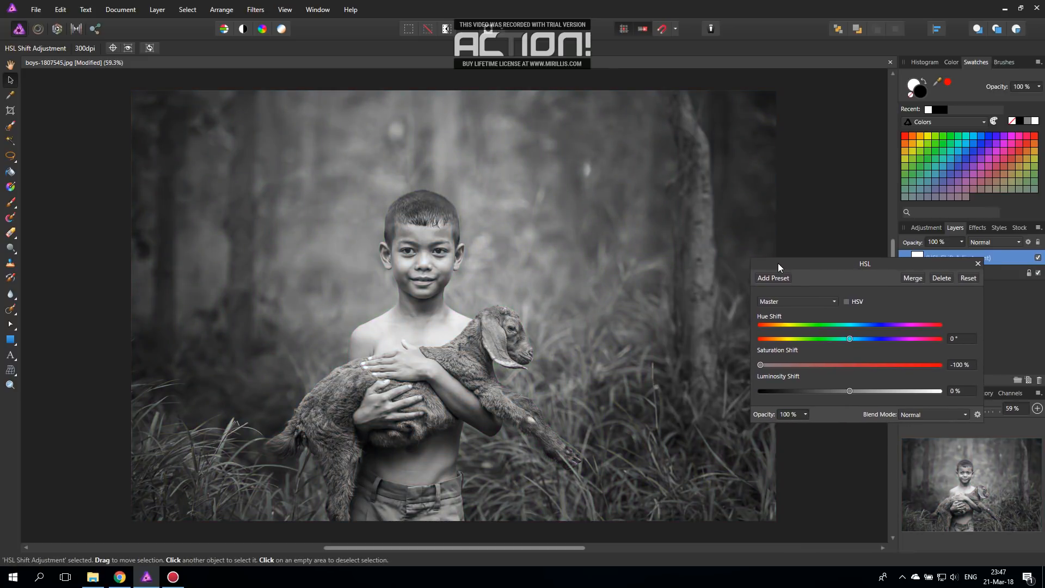
left_click(978, 264)
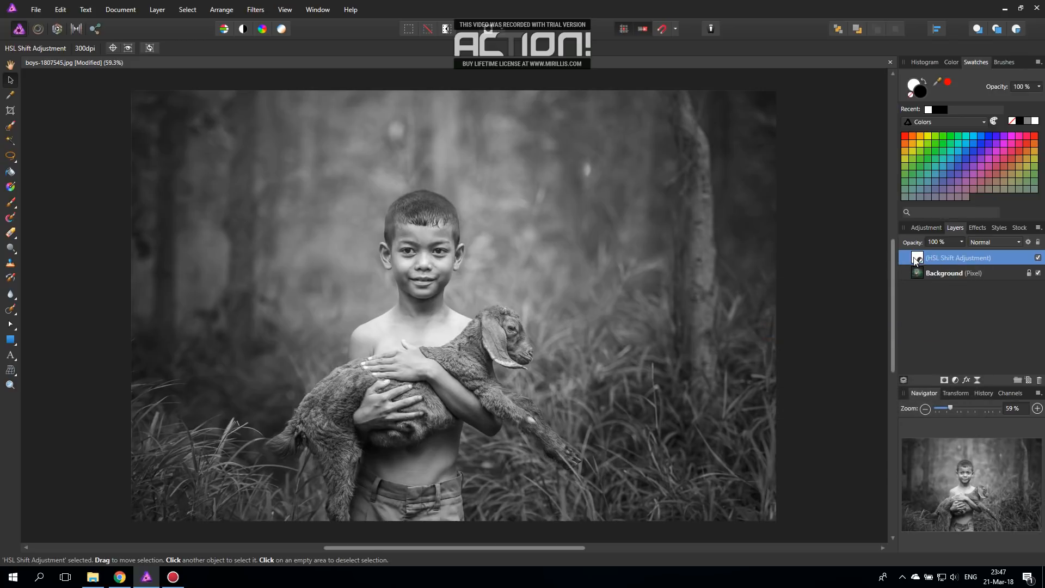
key("Delete")
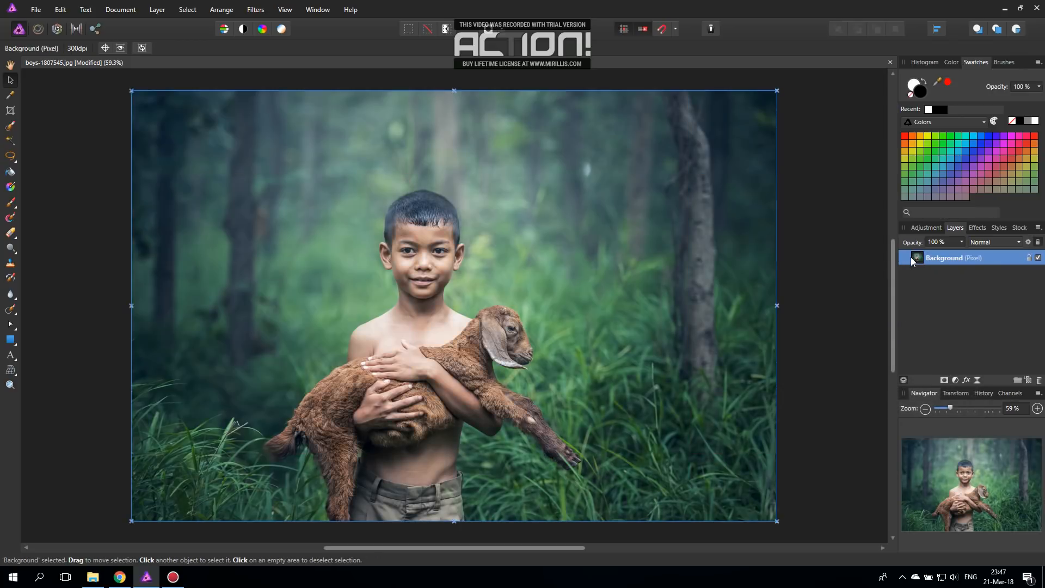
Step: Add a Black and White adjustment with red at 89%, yellow at 74% and green at about -66%
left_click(955, 380)
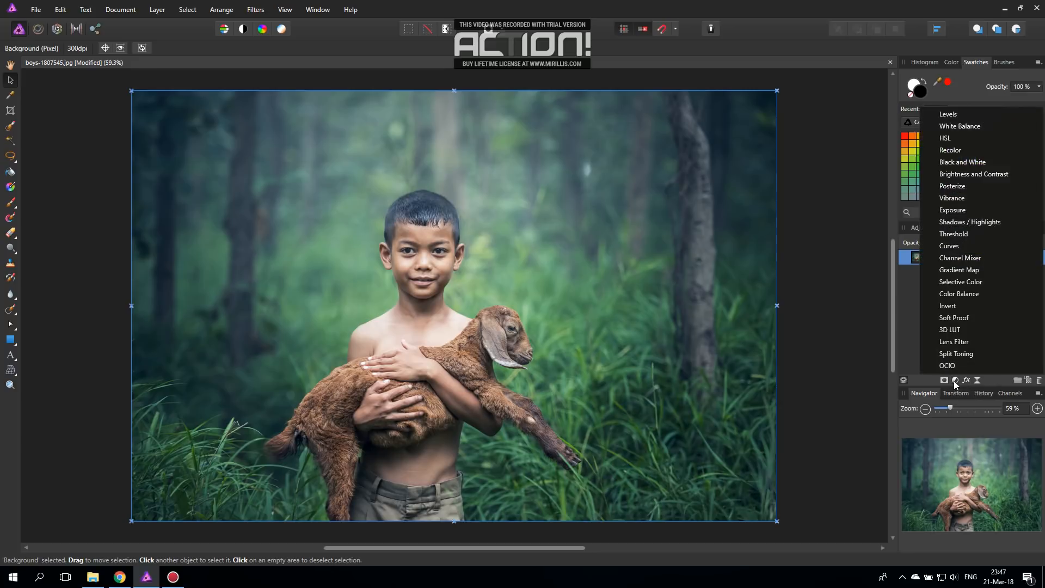
left_click(950, 165)
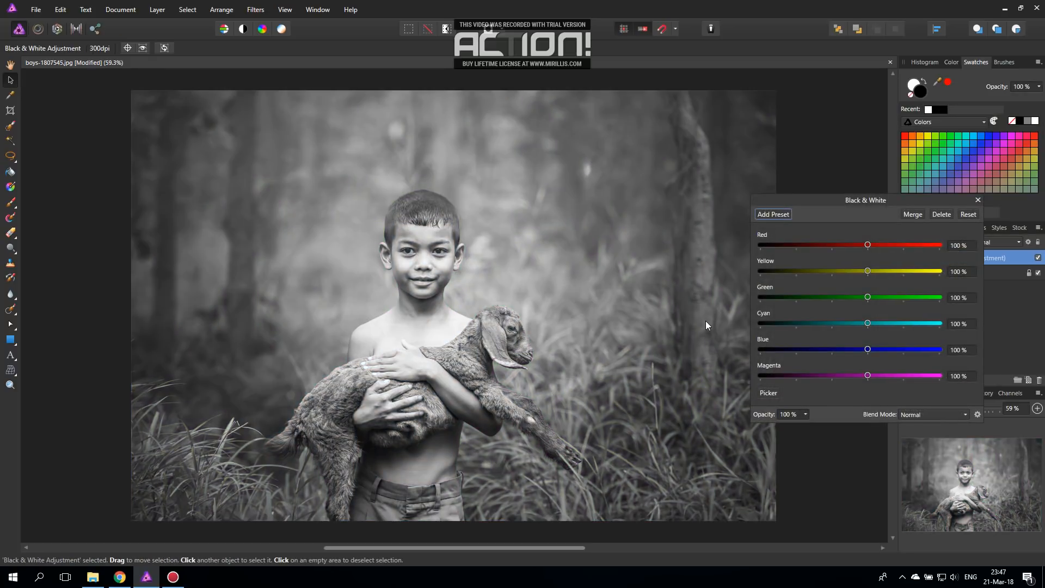
left_click_drag(813, 196, 678, 210)
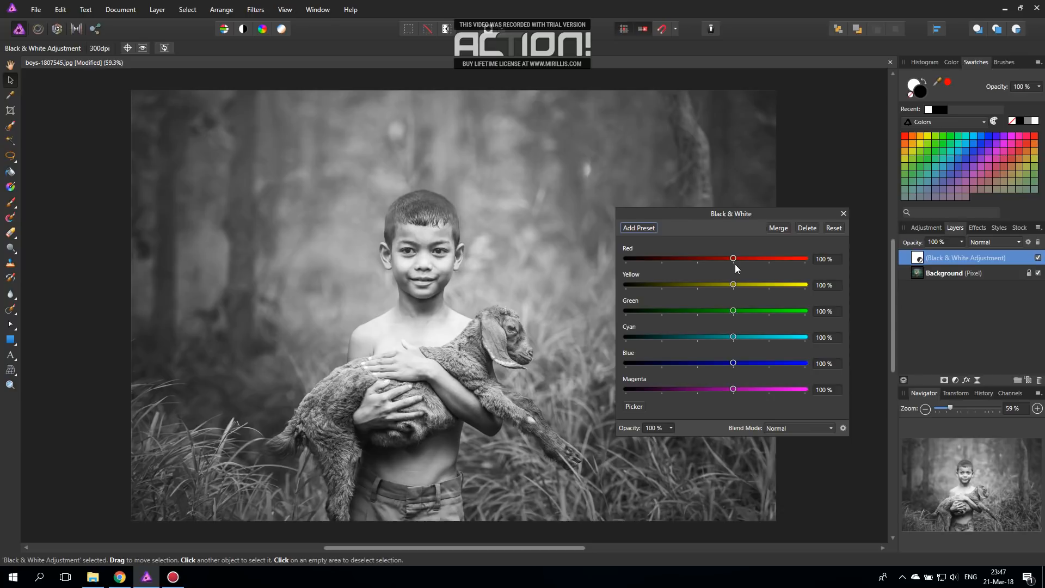
mouse_move(733, 258)
left_mouse_down()
mouse_move(688, 258)
mouse_move(739, 259)
mouse_move(710, 260)
mouse_move(730, 260)
left_mouse_up()
left_click_drag(733, 284, 678, 310)
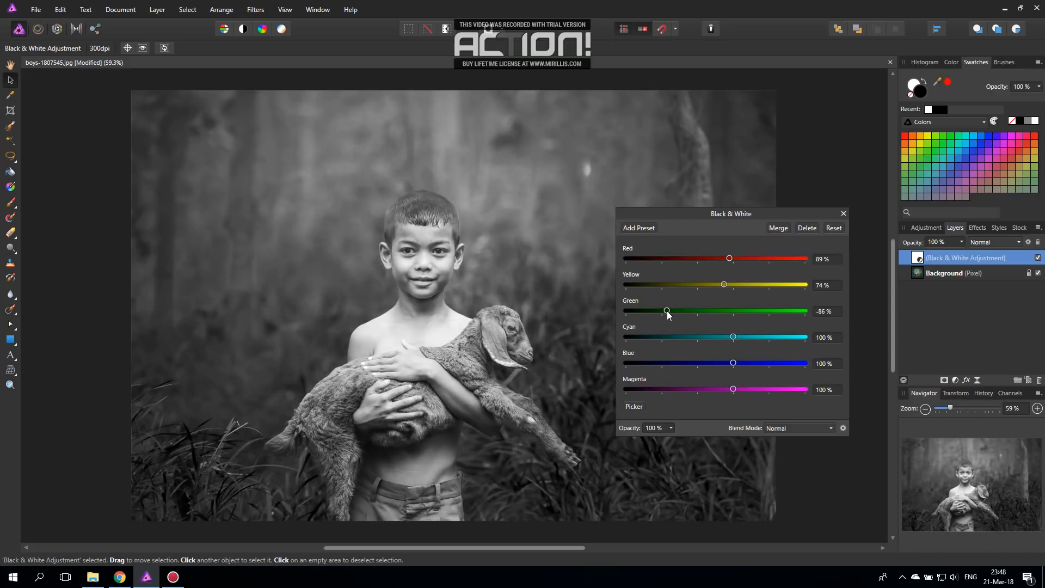
left_click_drag(654, 215, 774, 222)
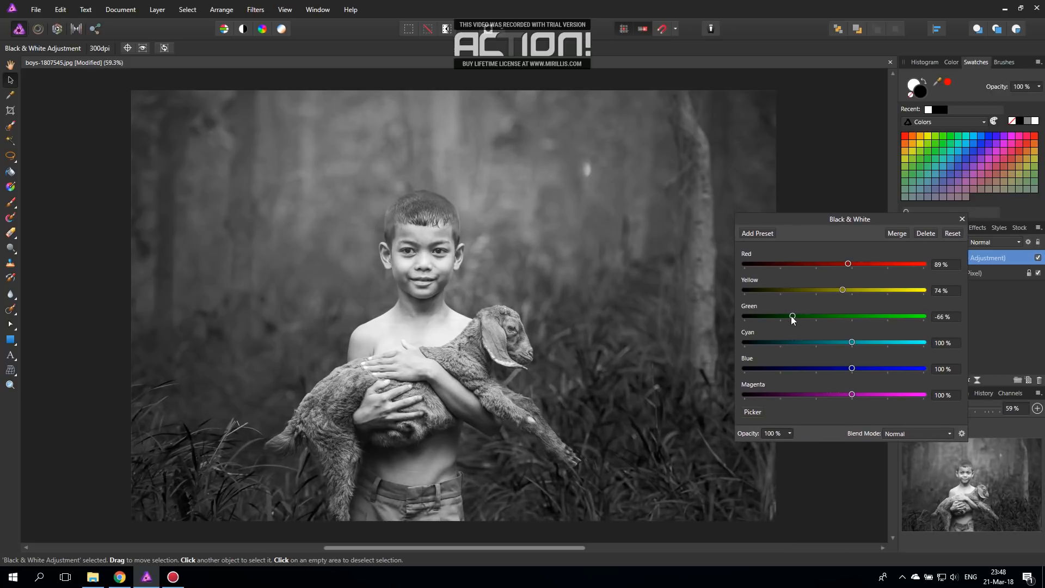
Step: Rebalance the Black & White adjustment to red 54%, green 49%, cyan 26%, blue 0% and magenta 150%
left_click_drag(792, 316, 857, 316)
mouse_move(850, 263)
left_mouse_down()
mouse_move(811, 263)
mouse_move(835, 263)
left_mouse_up()
left_click_drag(855, 316, 817, 367)
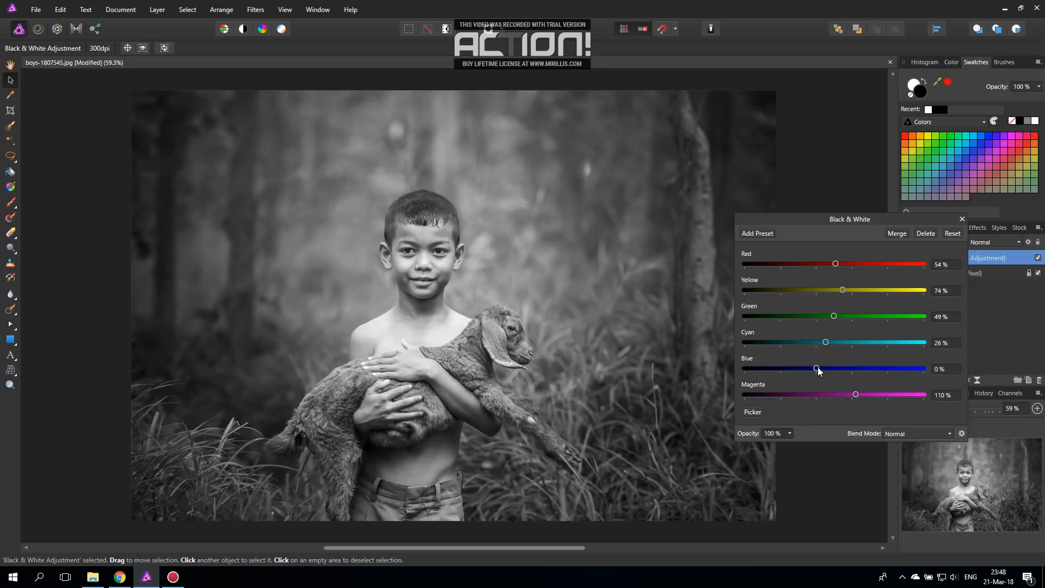
mouse_move(858, 394)
left_mouse_down()
mouse_move(780, 397)
mouse_move(897, 395)
mouse_move(862, 399)
left_mouse_up()
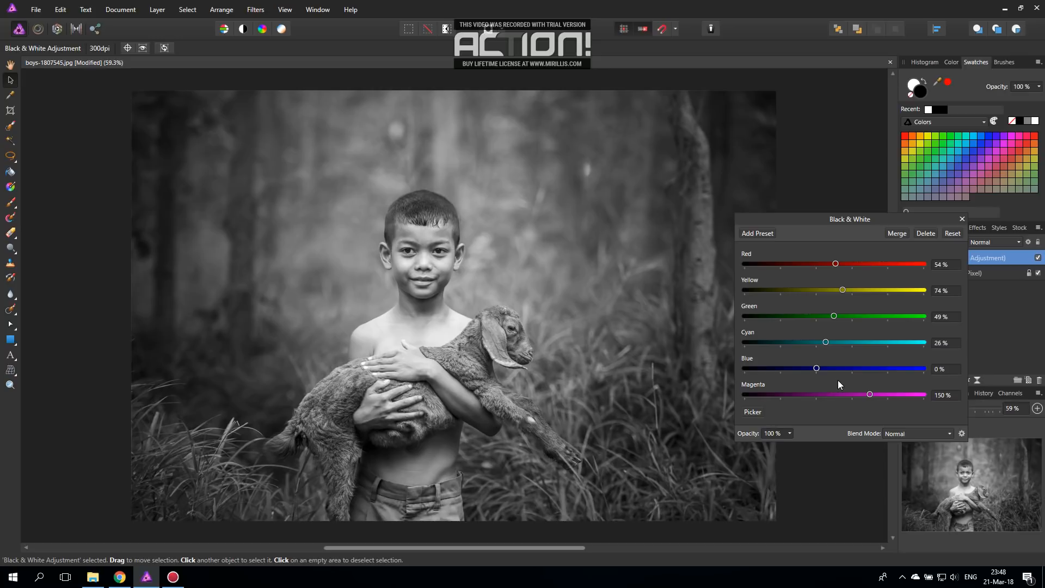
Step: Set the Black & White adjustment's magenta to 74%, yellow to 110%, green to 28% and red to 48%
left_click_drag(870, 393, 813, 394)
mouse_move(853, 393)
left_mouse_down()
mouse_move(795, 392)
mouse_move(866, 393)
mouse_move(757, 384)
mouse_move(866, 405)
mouse_move(756, 404)
mouse_move(840, 393)
left_mouse_up()
left_click_drag(836, 318, 834, 264)
left_click(836, 264)
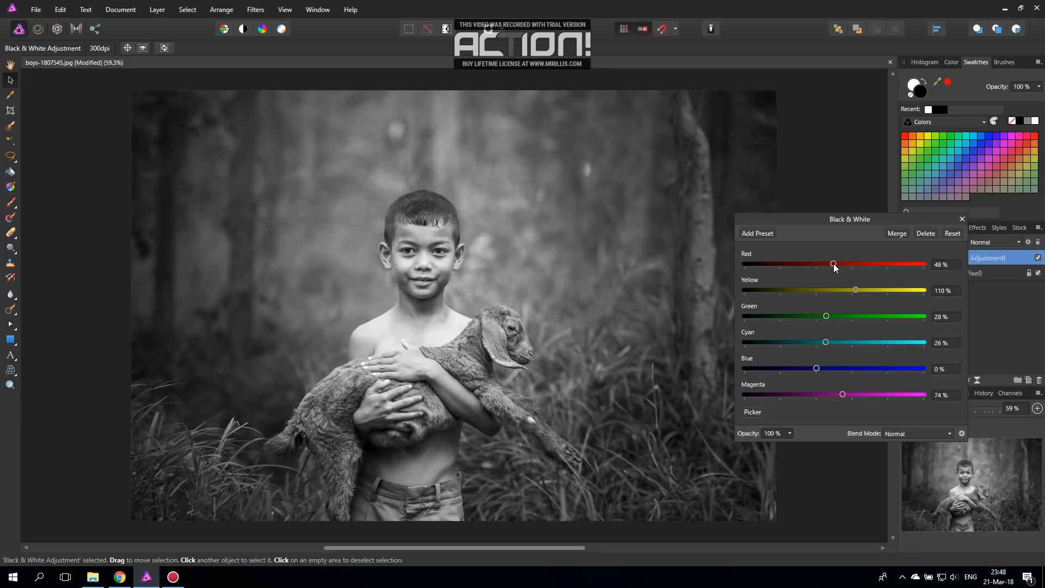
Step: Lower the Black & White adjustment's green to about -57% and delete the adjustment layer
left_click_drag(830, 317, 797, 317)
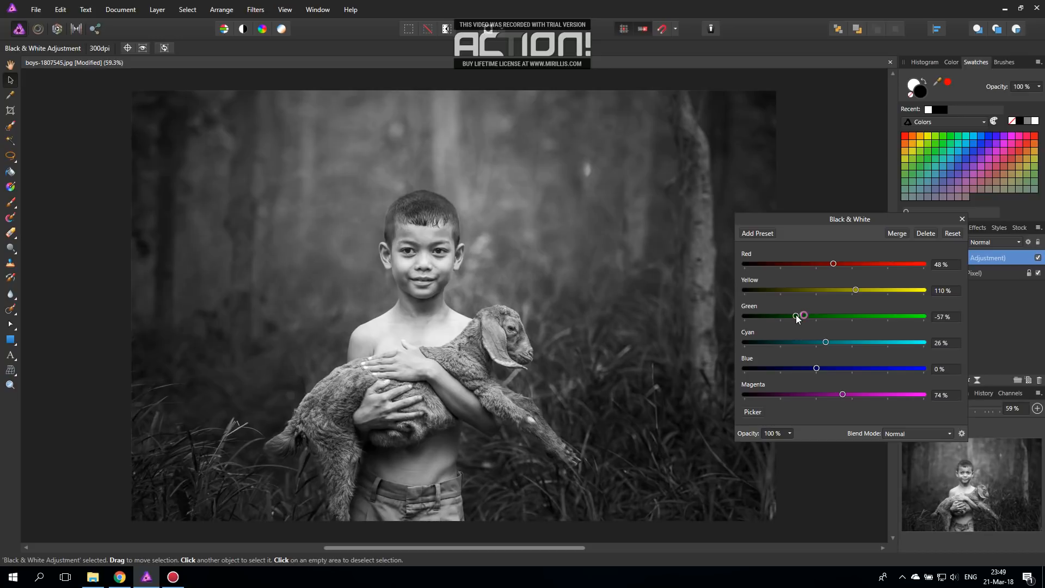
mouse_move(797, 314)
left_mouse_down()
mouse_move(839, 315)
mouse_move(800, 315)
left_mouse_up()
left_click(962, 219)
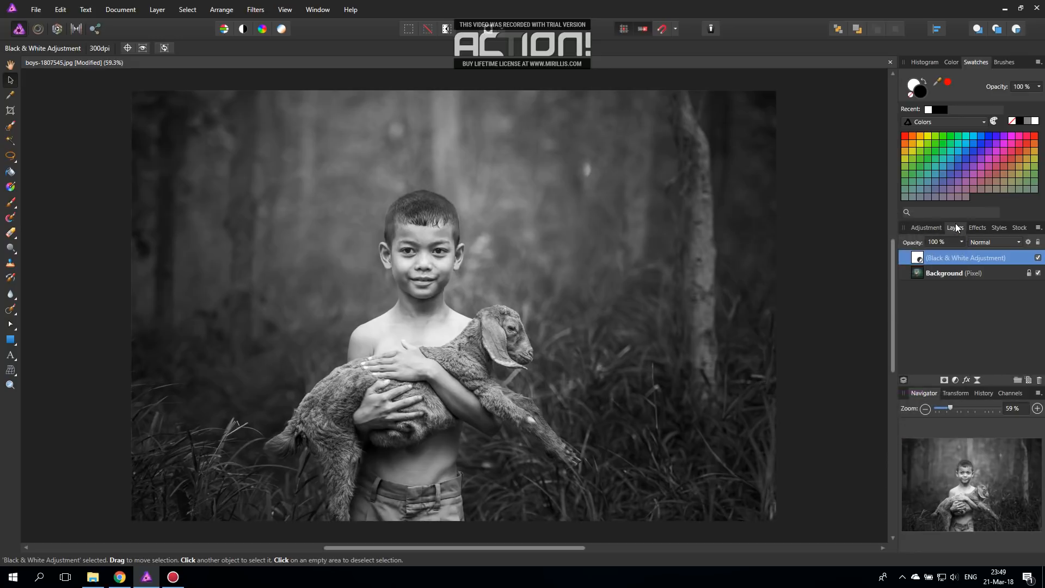
key("Delete")
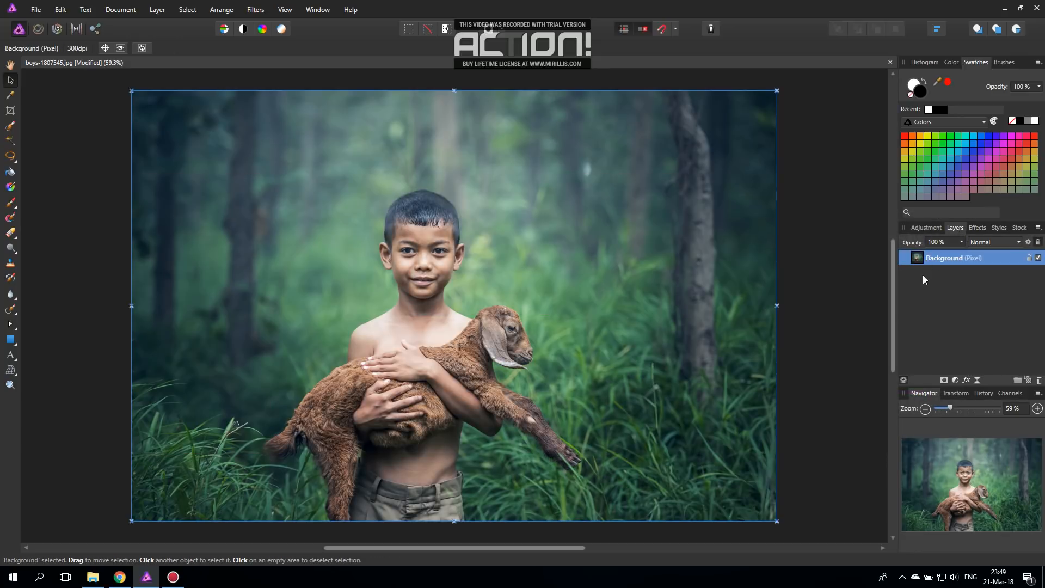
Step: Add an HSL adjustment layer, try a master hue shift of -12.6°, and reset the adjustment
left_click(955, 381)
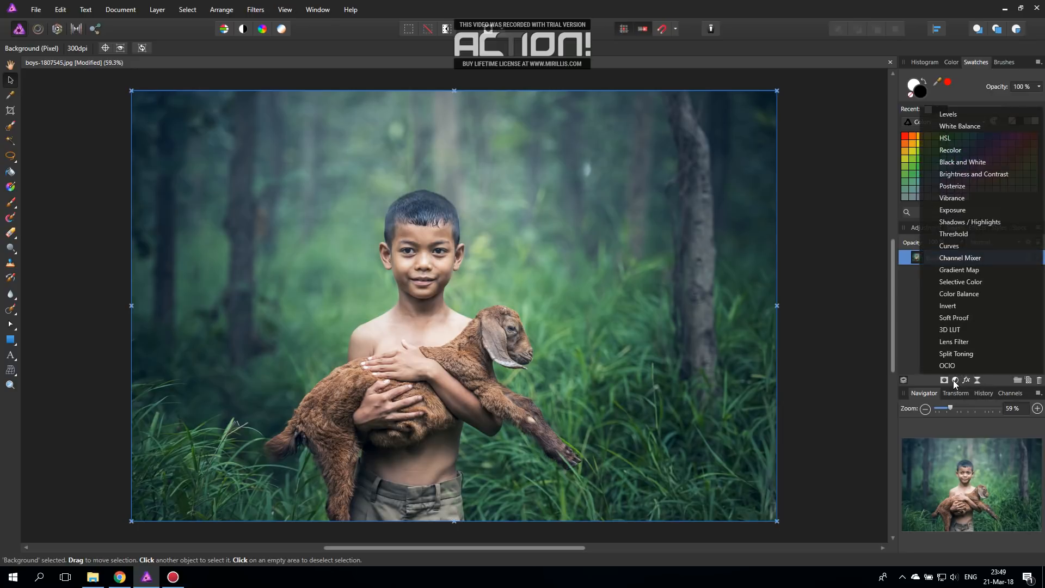
left_click(945, 139)
left_click_drag(822, 280, 773, 260)
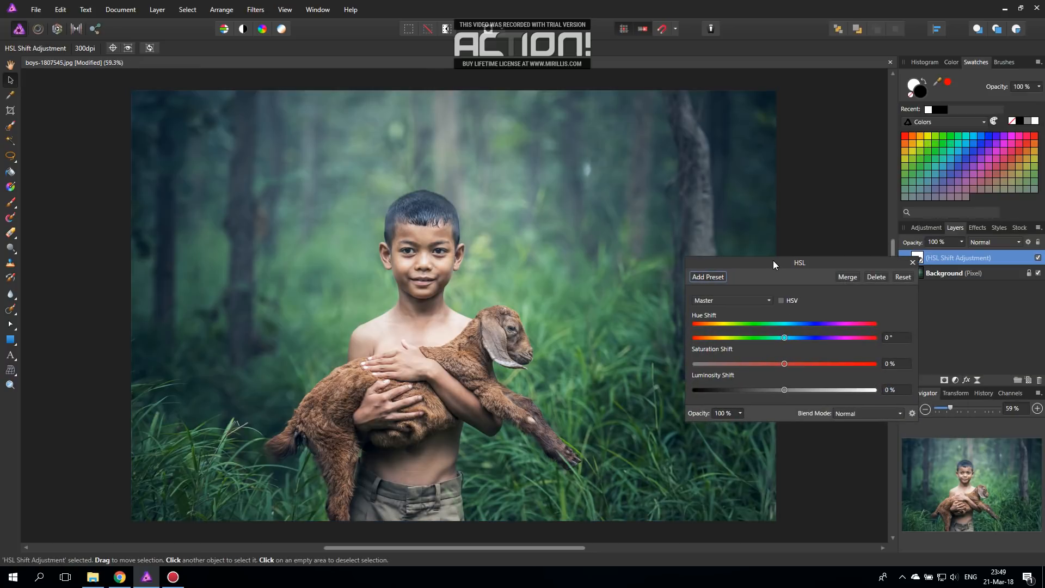
mouse_move(784, 339)
left_mouse_down()
mouse_move(715, 338)
mouse_move(823, 339)
mouse_move(736, 341)
mouse_move(778, 341)
left_mouse_up()
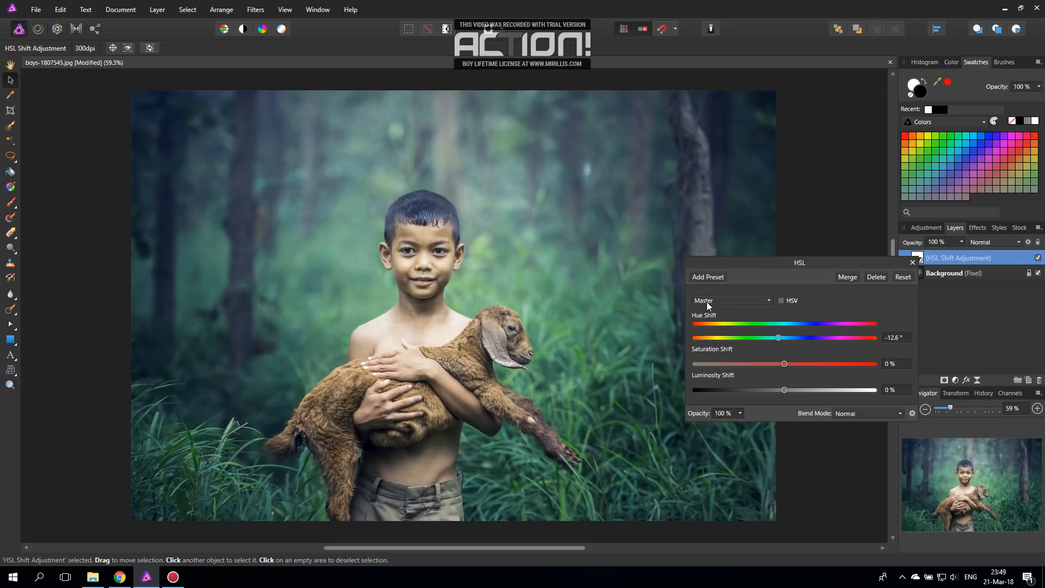
left_click(903, 276)
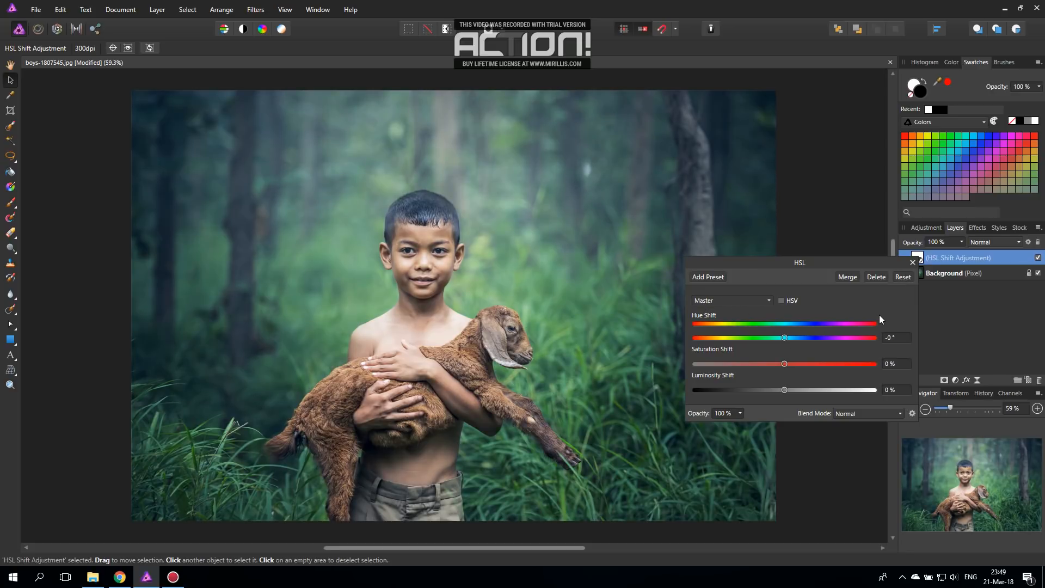
Step: Adjust the Greens to a hue shift of 20.2°, a saturation shift of 5% and a luminosity shift of -17%
left_click(715, 302)
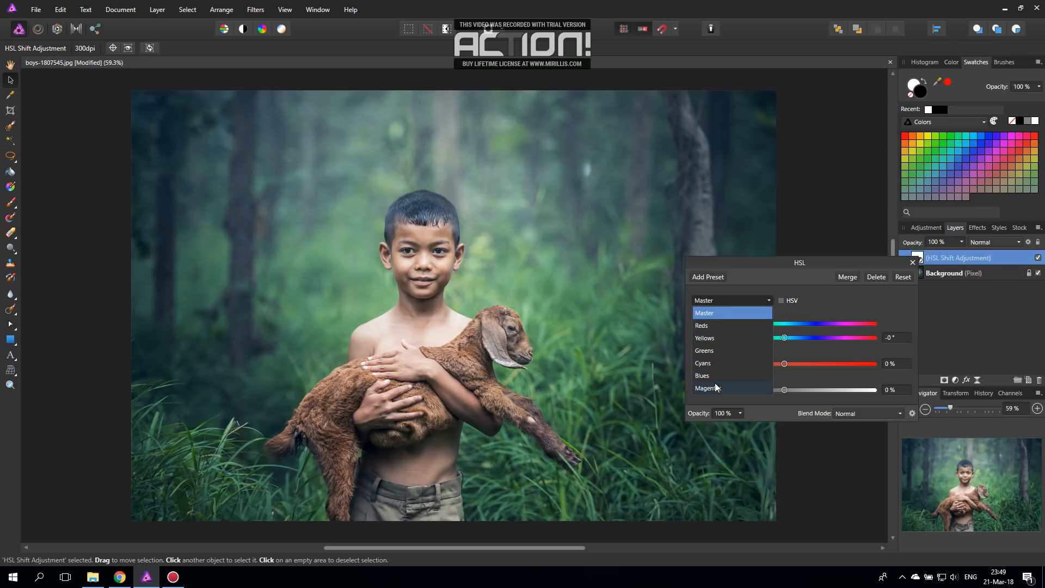
left_click(706, 350)
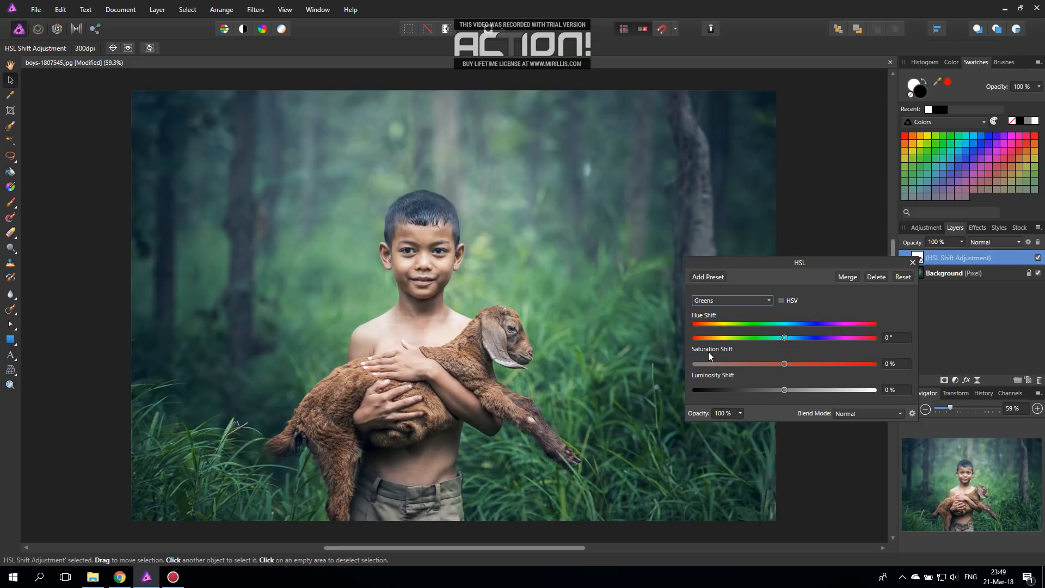
mouse_move(785, 337)
left_mouse_down()
mouse_move(775, 338)
mouse_move(795, 335)
mouse_move(749, 335)
mouse_move(844, 336)
mouse_move(766, 338)
mouse_move(842, 339)
mouse_move(778, 339)
mouse_move(795, 339)
left_mouse_up()
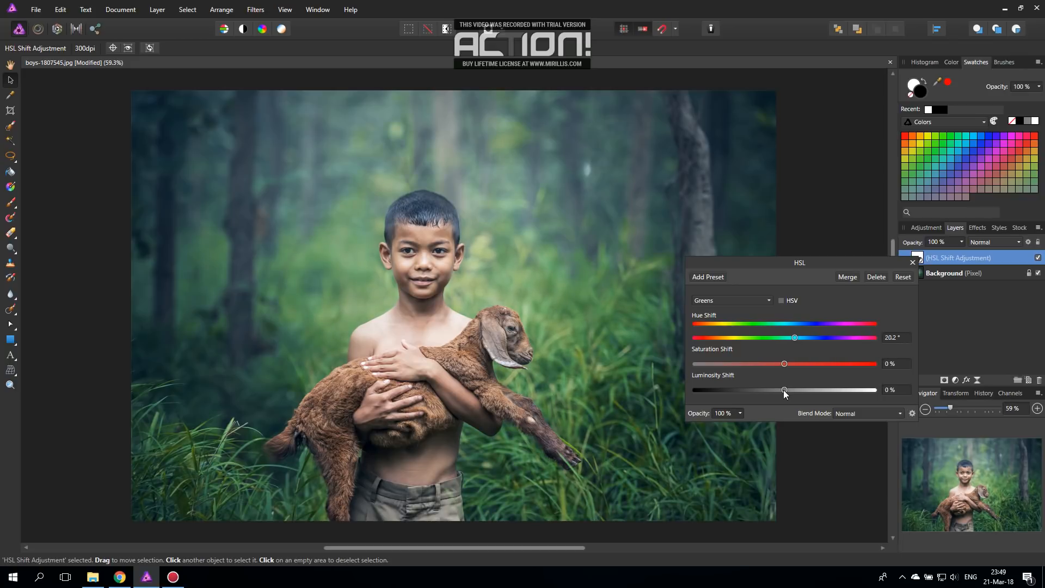
left_click_drag(785, 390, 748, 391)
mouse_move(751, 395)
left_mouse_down()
mouse_move(733, 396)
mouse_move(769, 394)
left_mouse_up()
mouse_move(790, 360)
left_mouse_down()
mouse_move(830, 361)
mouse_move(751, 366)
mouse_move(802, 365)
mouse_move(789, 364)
left_mouse_up()
Step: Slightly adjust the Yellows' hue and luminosity shifts, and switch back to the Greens range
left_click(754, 300)
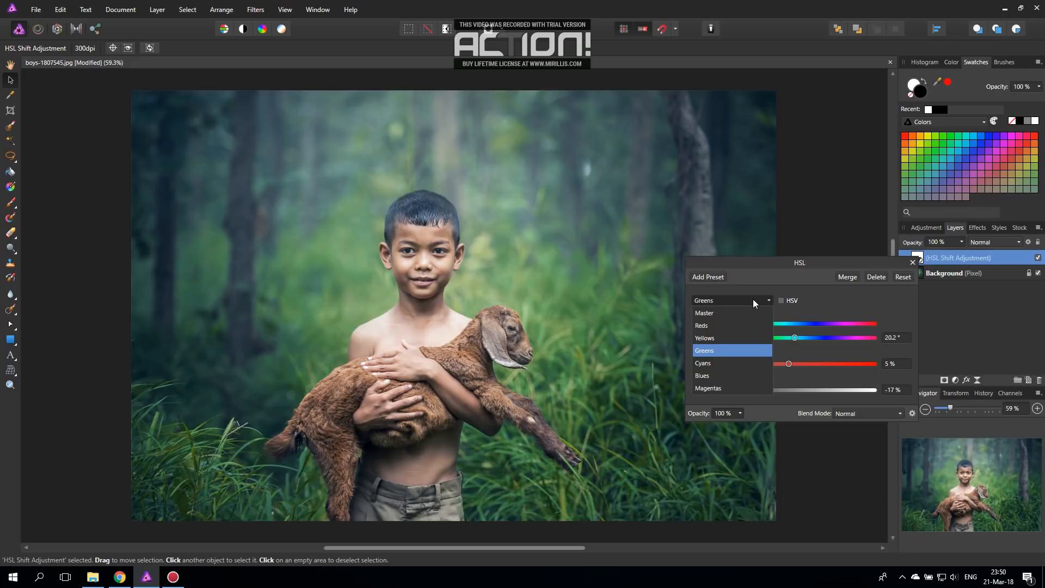
left_click(709, 340)
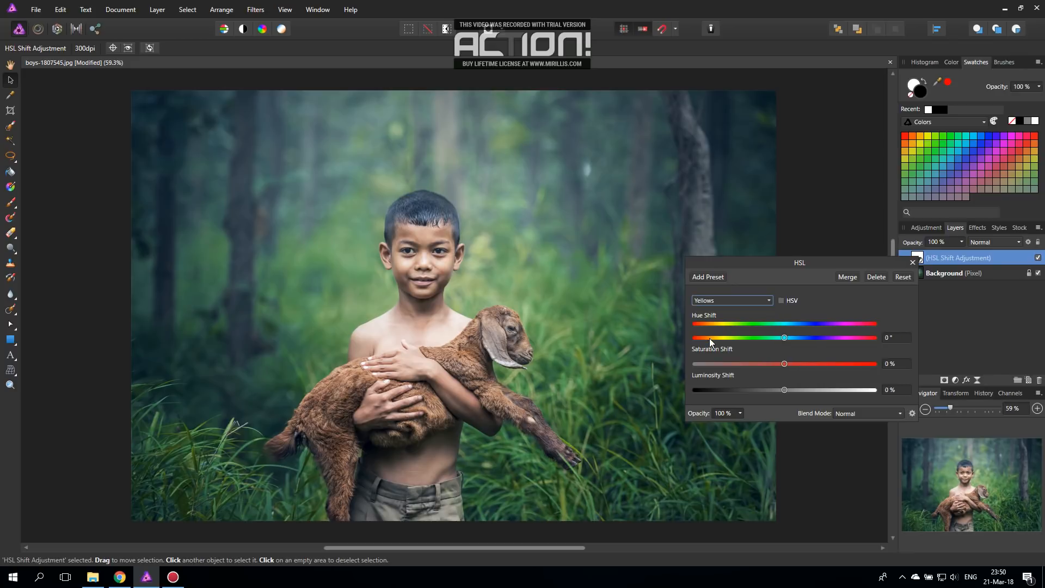
mouse_move(785, 338)
left_mouse_down()
mouse_move(763, 338)
mouse_move(838, 338)
mouse_move(767, 341)
mouse_move(802, 341)
mouse_move(787, 343)
left_mouse_up()
mouse_move(783, 389)
left_mouse_down()
mouse_move(720, 389)
mouse_move(790, 389)
mouse_move(735, 389)
mouse_move(776, 386)
left_mouse_up()
left_click(749, 302)
left_click(724, 350)
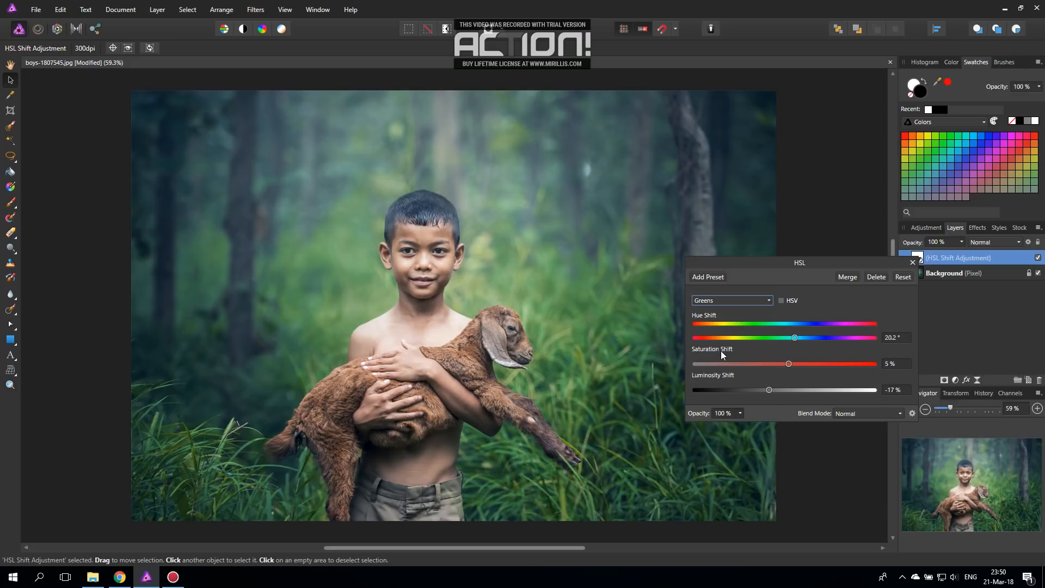
Step: Try a Greens hue shift of 134° and a Reds hue shift of -100.1° with a 29% saturation shift
mouse_move(783, 337)
left_mouse_down()
mouse_move(772, 338)
mouse_move(790, 337)
left_mouse_up()
left_click_drag(792, 337, 851, 337)
left_click(745, 301)
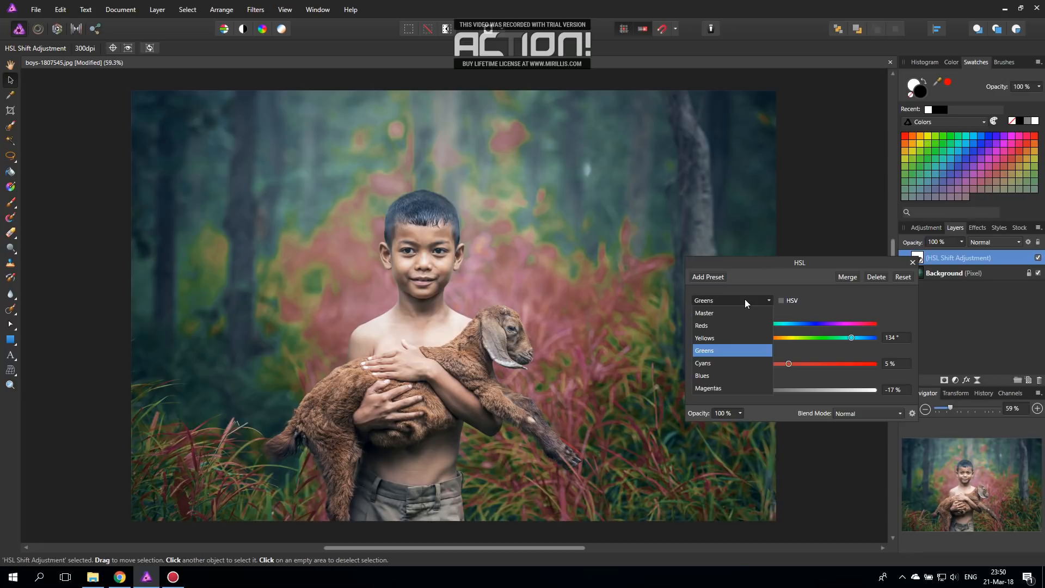
left_click(712, 326)
left_click_drag(783, 337, 699, 337)
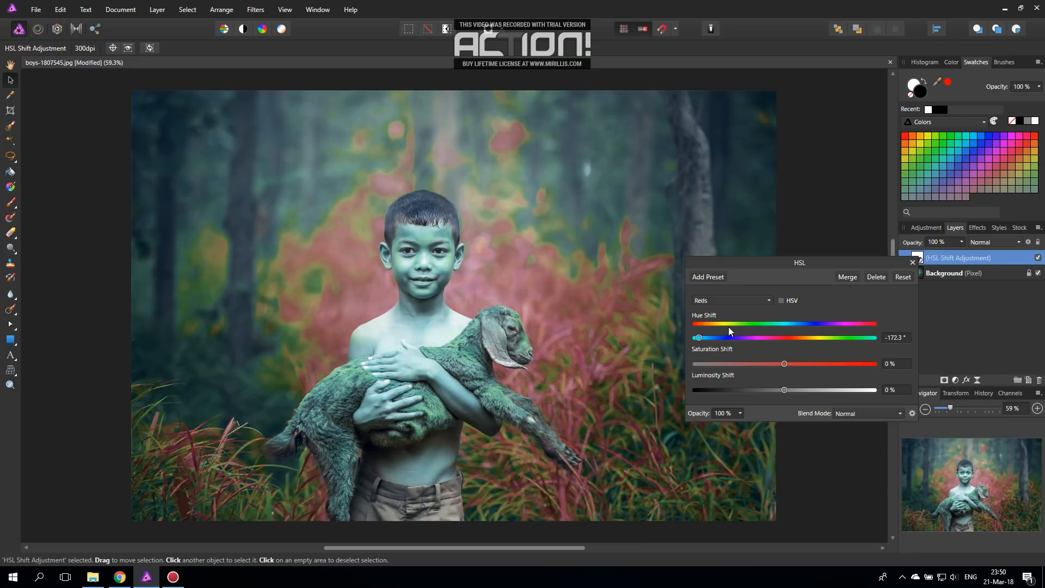
left_click_drag(699, 338, 811, 366)
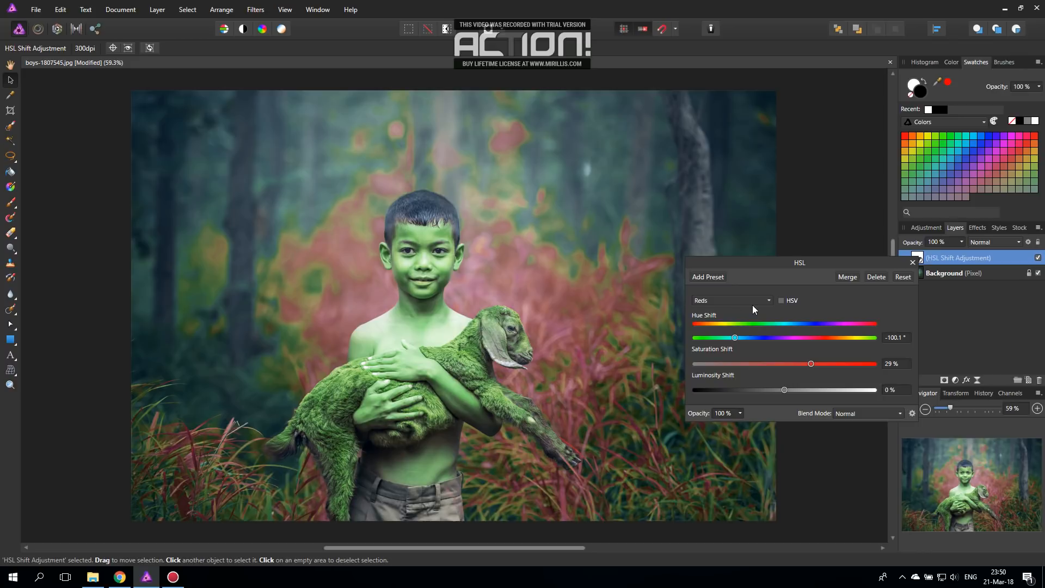
Step: Reset all colour shifts in the HSL adjustment
left_click(734, 301)
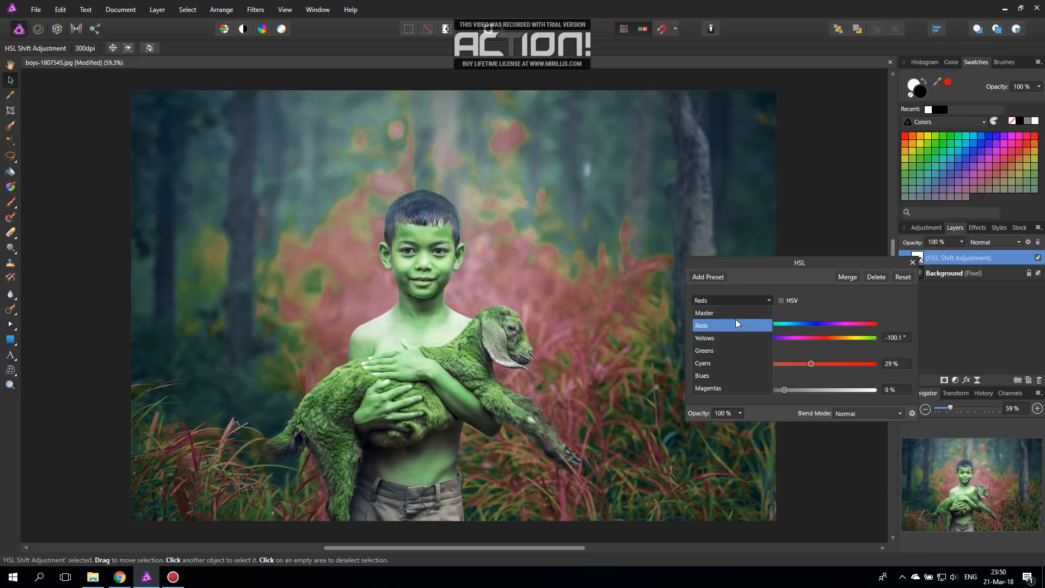
left_click(901, 279)
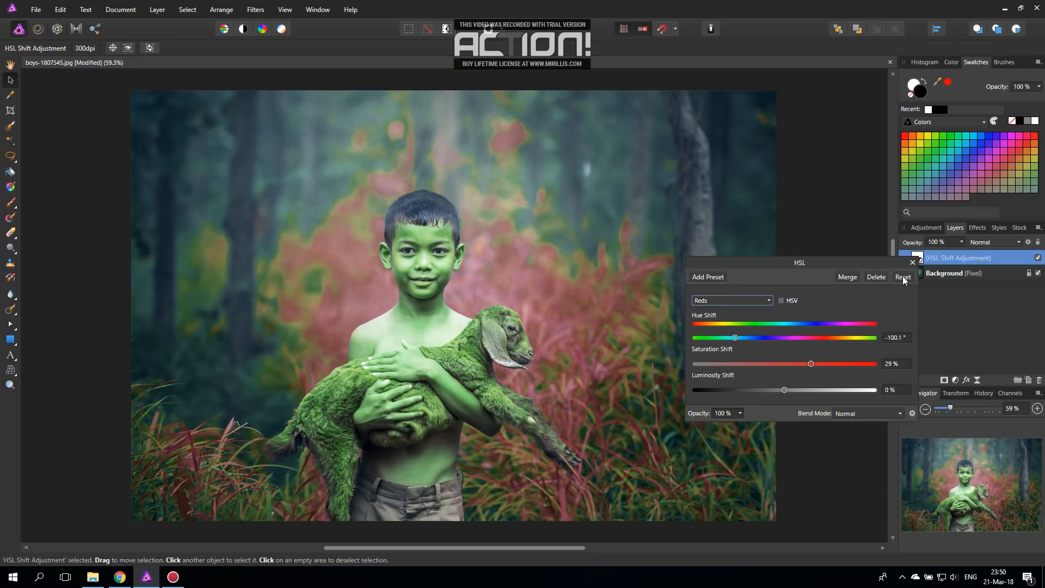
left_click(901, 276)
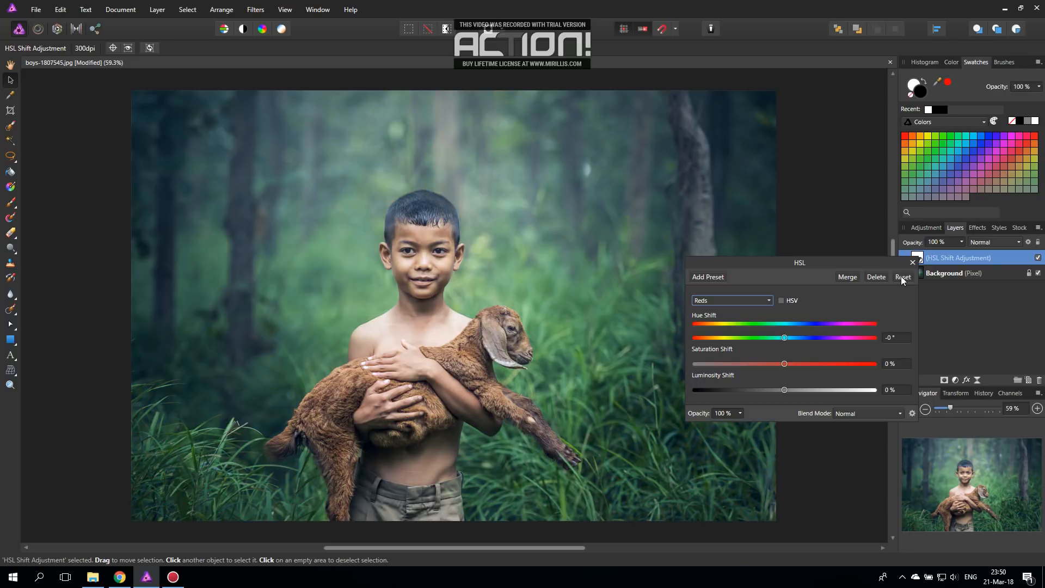
Step: Lower the Greens' luminosity shift to -22% in the HSL adjustment
left_click(722, 299)
left_click(715, 351)
left_click_drag(785, 389, 737, 392)
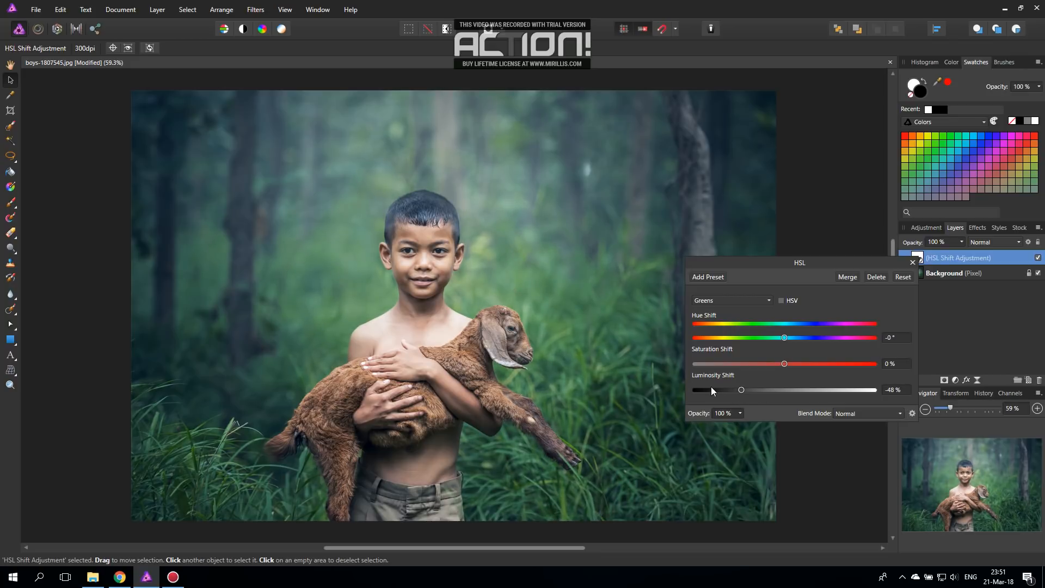
left_click_drag(743, 392, 765, 392)
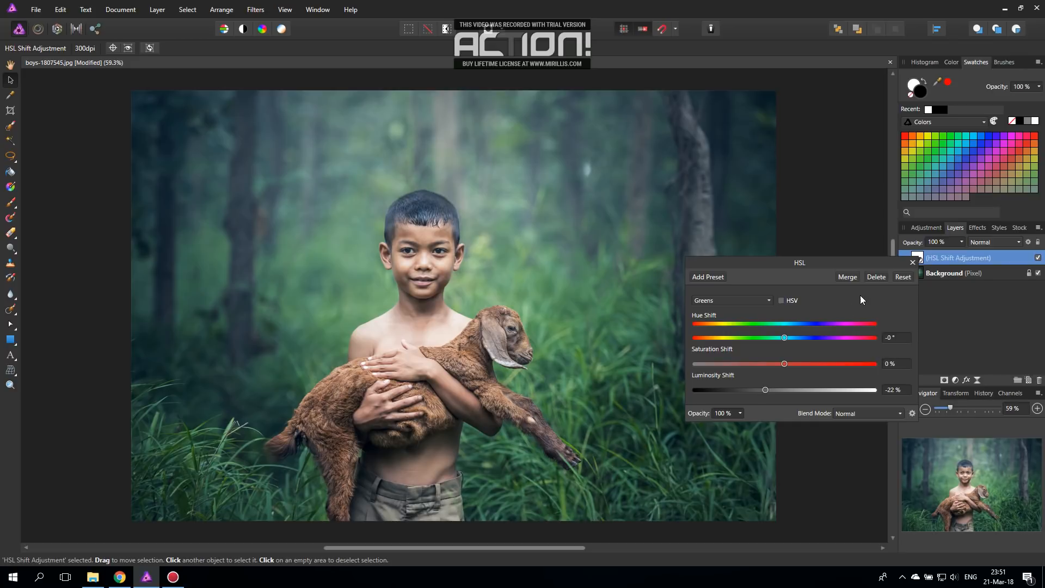
Step: Close the HSL settings, delete the HSL adjustment layer and clear the layer selection
left_click(913, 262)
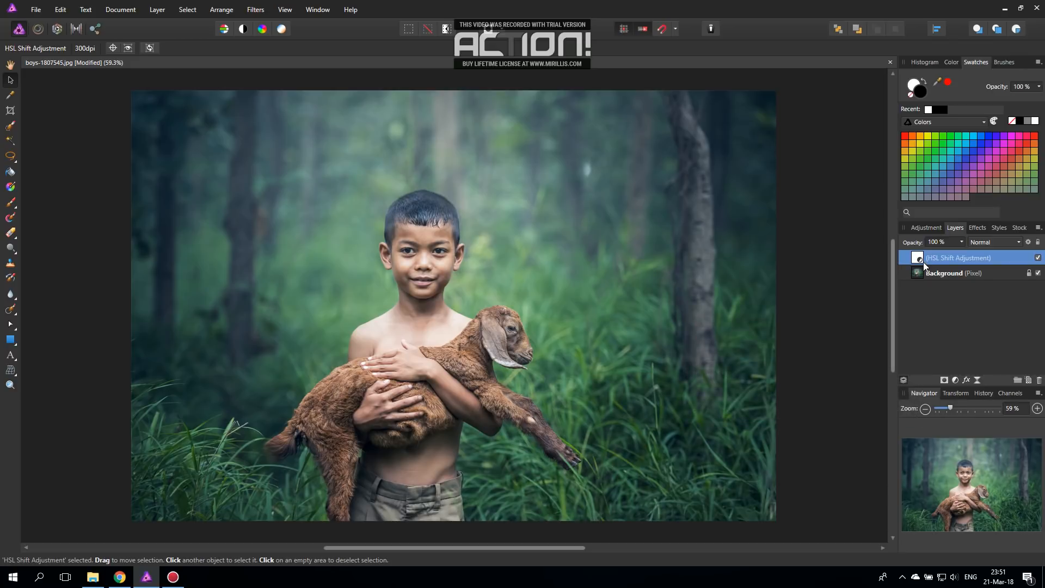
key("Delete")
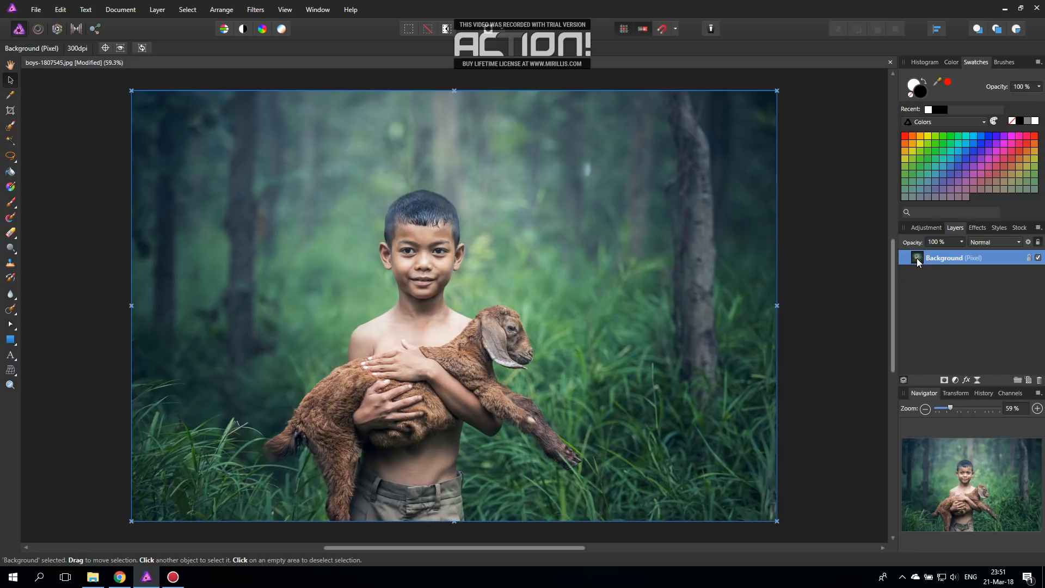
left_click(848, 332)
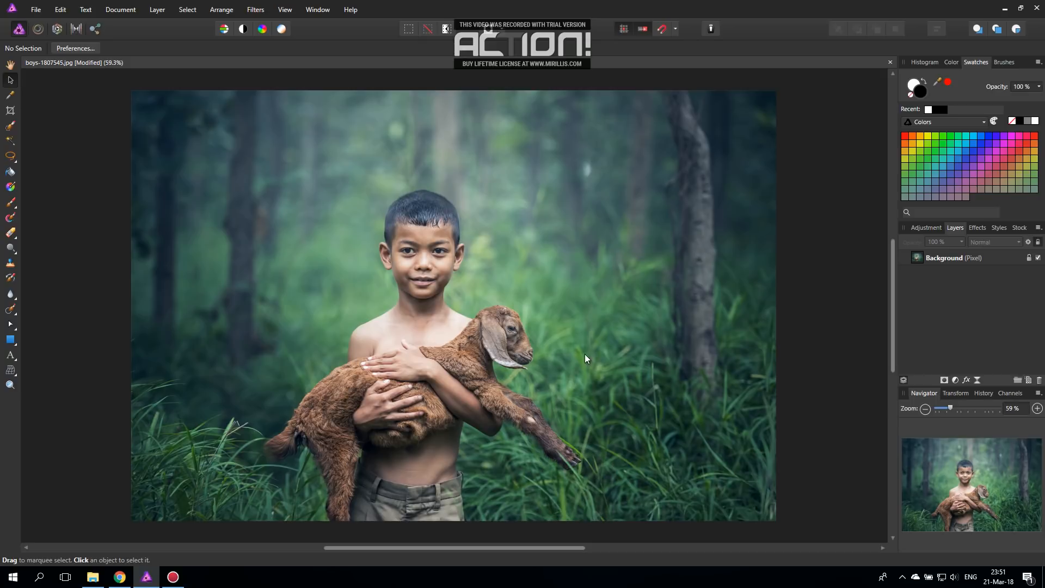
Step: Add a Gradient Map adjustment layer and shift its middle green stop to 48%
left_click(956, 380)
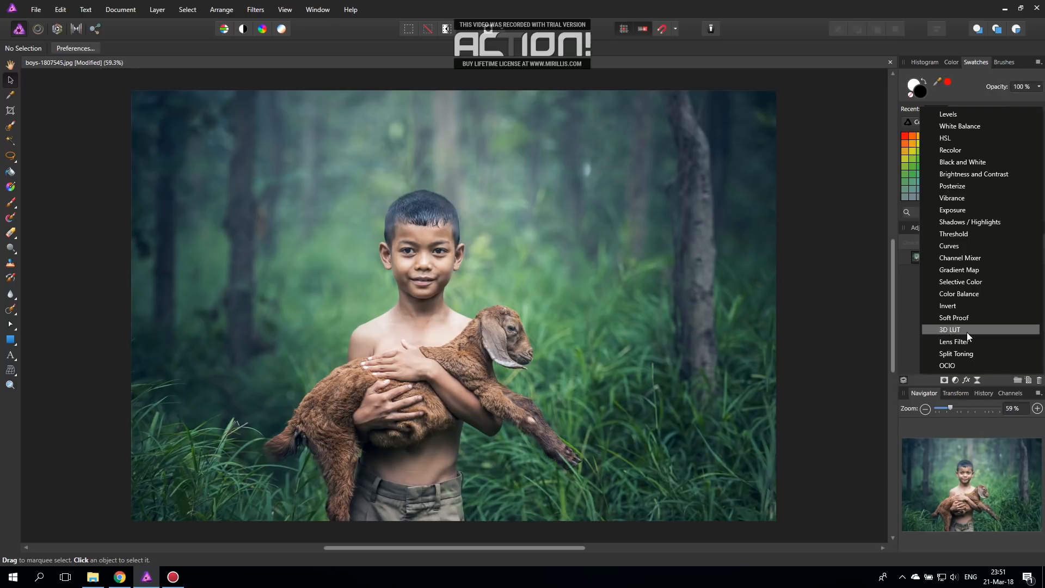
left_click(979, 271)
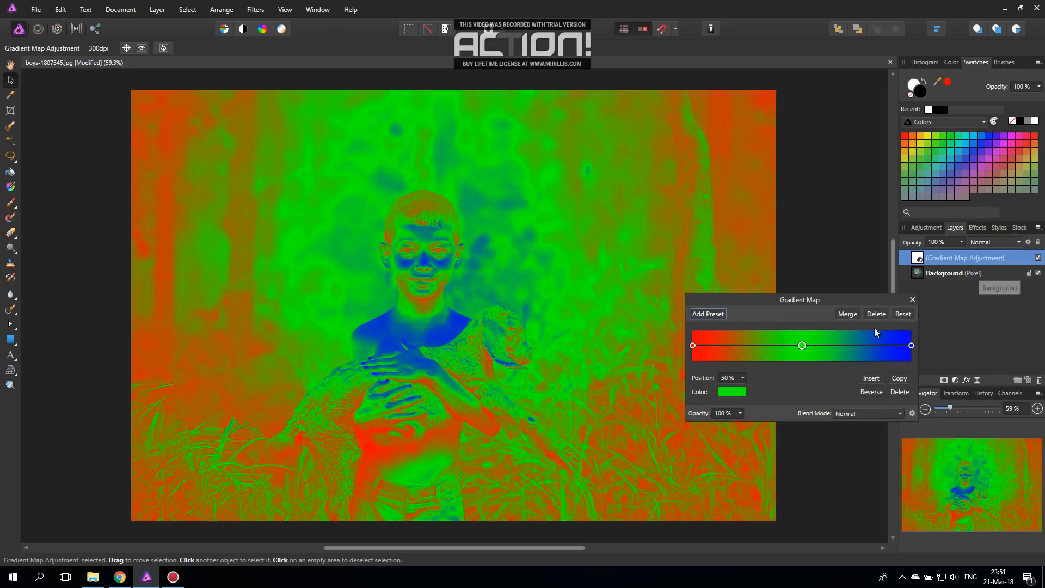
mouse_move(802, 346)
left_mouse_down()
mouse_move(736, 345)
mouse_move(864, 347)
mouse_move(724, 346)
mouse_move(841, 343)
mouse_move(732, 347)
mouse_move(834, 345)
mouse_move(758, 348)
mouse_move(823, 349)
mouse_move(776, 347)
mouse_move(797, 346)
left_mouse_up()
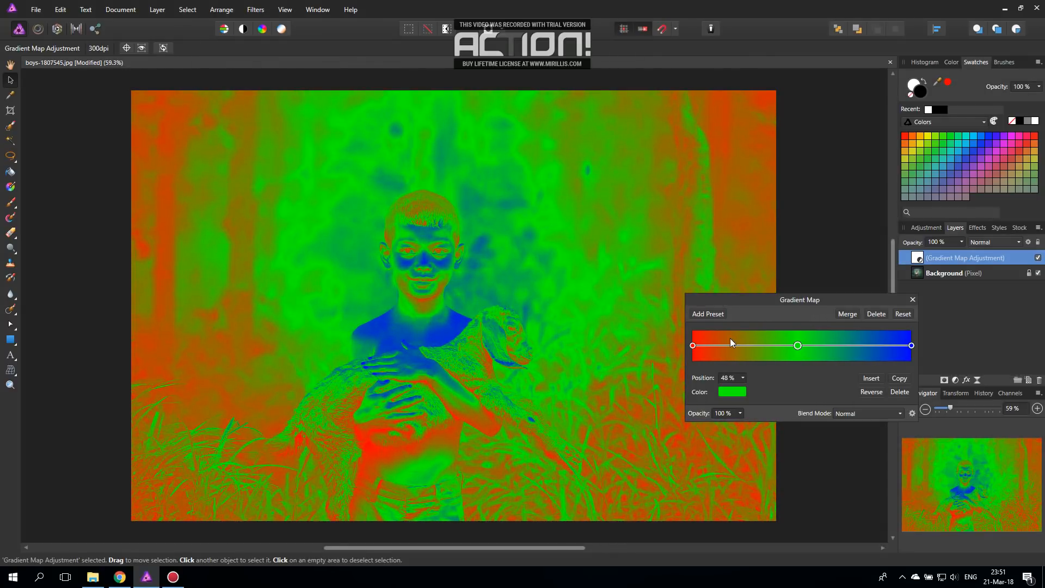
Step: Set the gradient map's start stop to black and its end stop to white
left_click(693, 346)
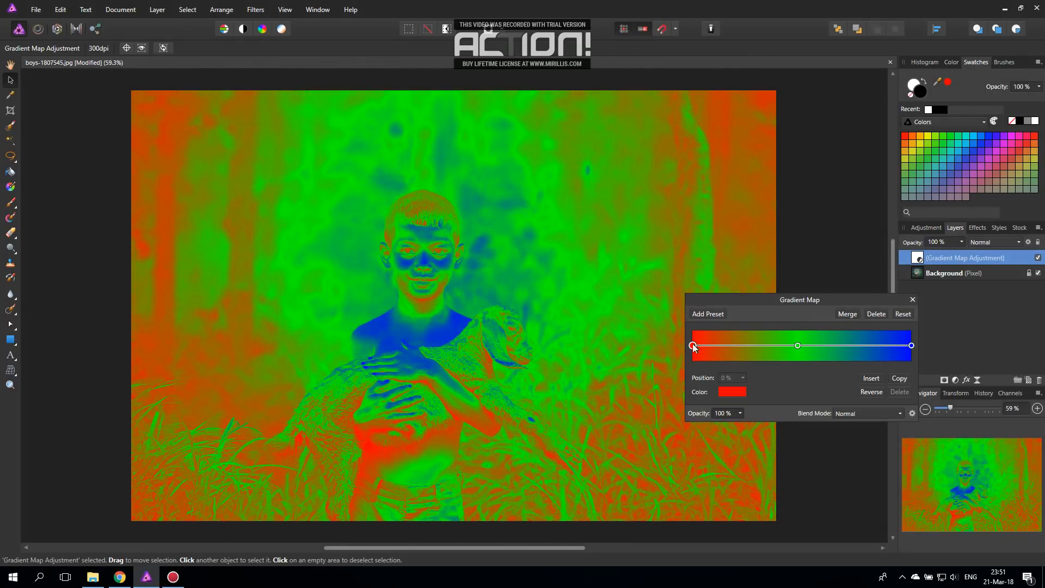
left_click(731, 390)
left_click_drag(686, 476, 655, 525)
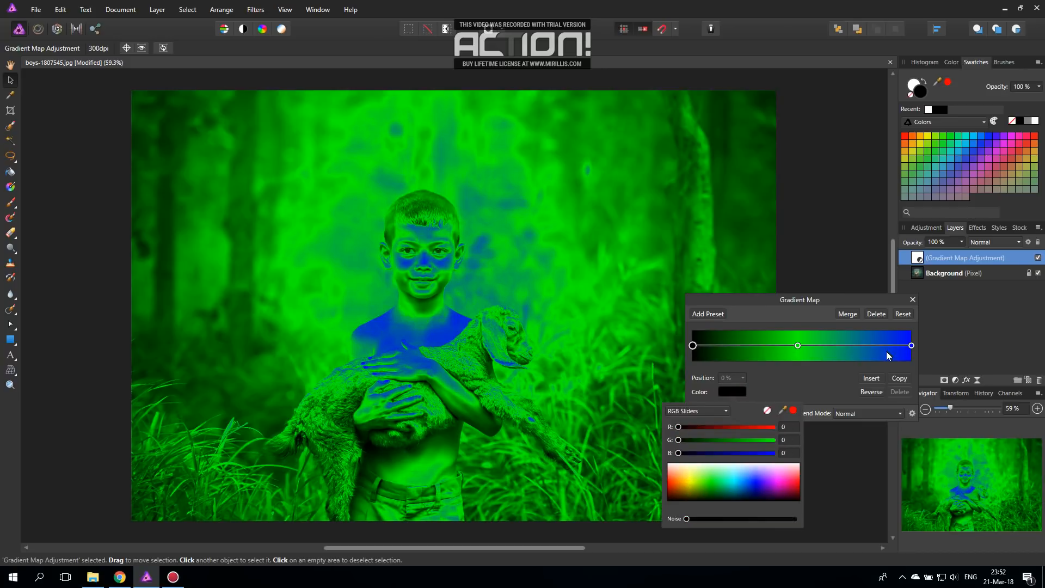
left_click(910, 345)
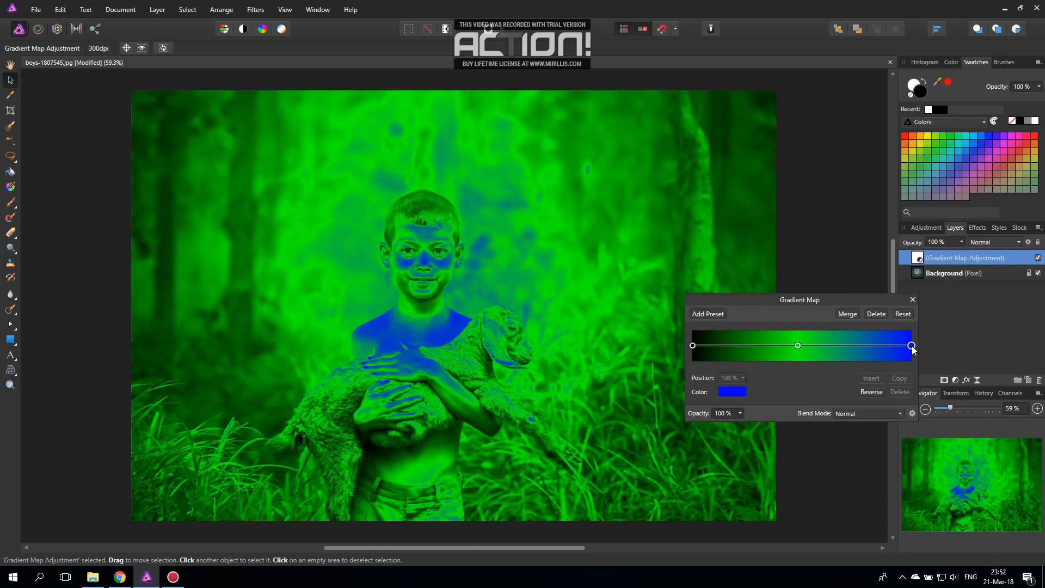
left_click(731, 391)
left_click_drag(687, 475, 675, 464)
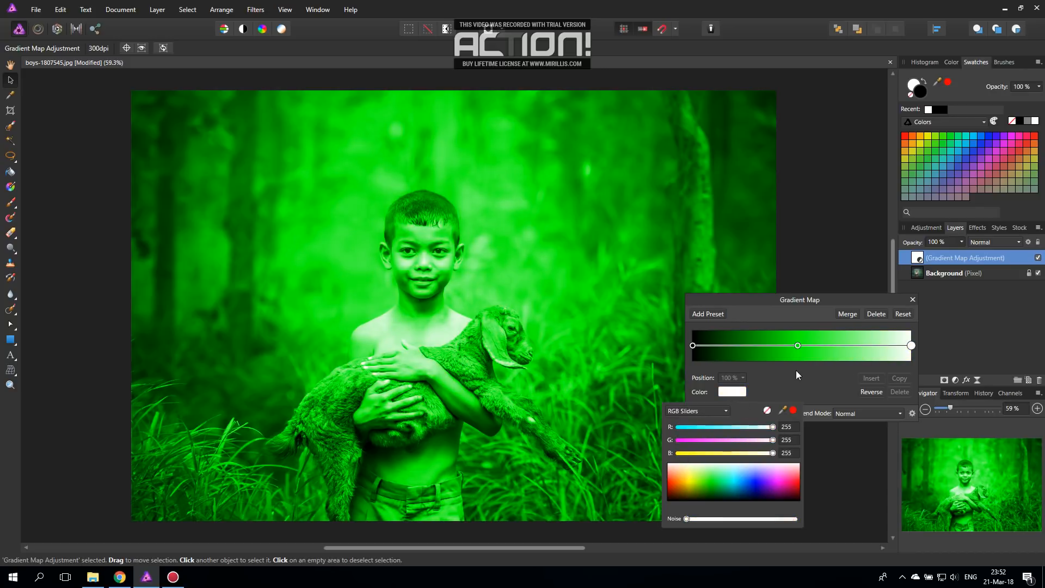
Step: Colour the gradient map's middle stop orange (RGB 255, 166, 51) and reposition it at 60%
left_click(798, 345)
left_click(742, 392)
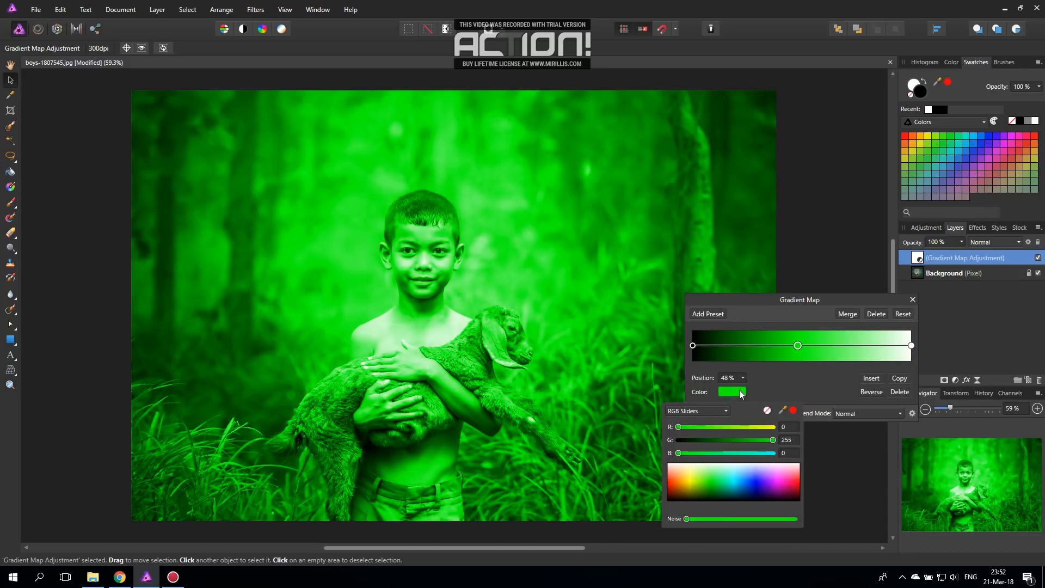
left_click_drag(681, 484, 680, 478)
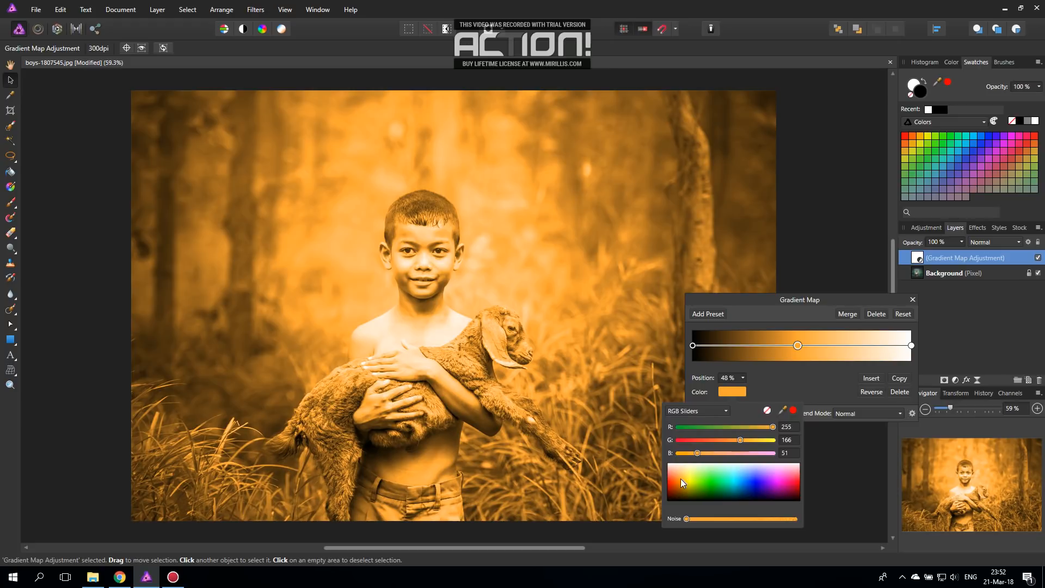
left_click_drag(801, 350, 823, 348)
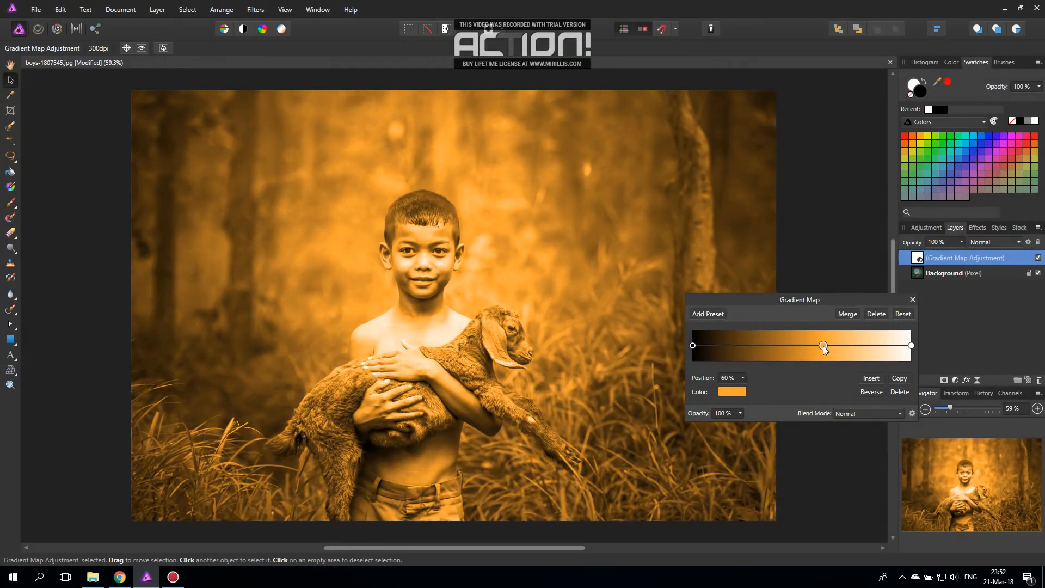
left_click(910, 300)
Step: Keep the Gradient Map layer's blend mode at Normal and lower its opacity to 38%
left_click(975, 245)
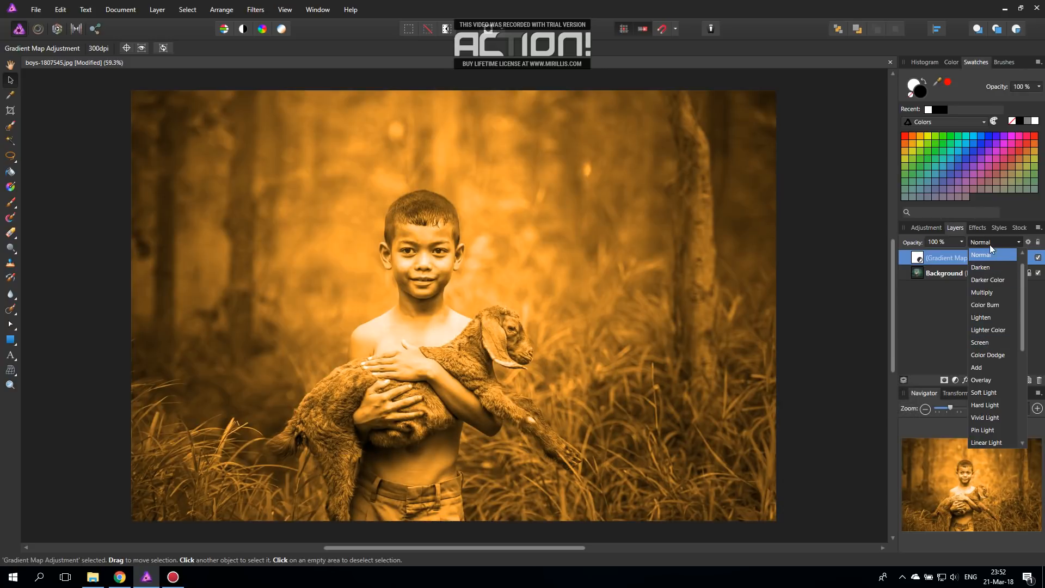
left_click(990, 244)
left_click(961, 242)
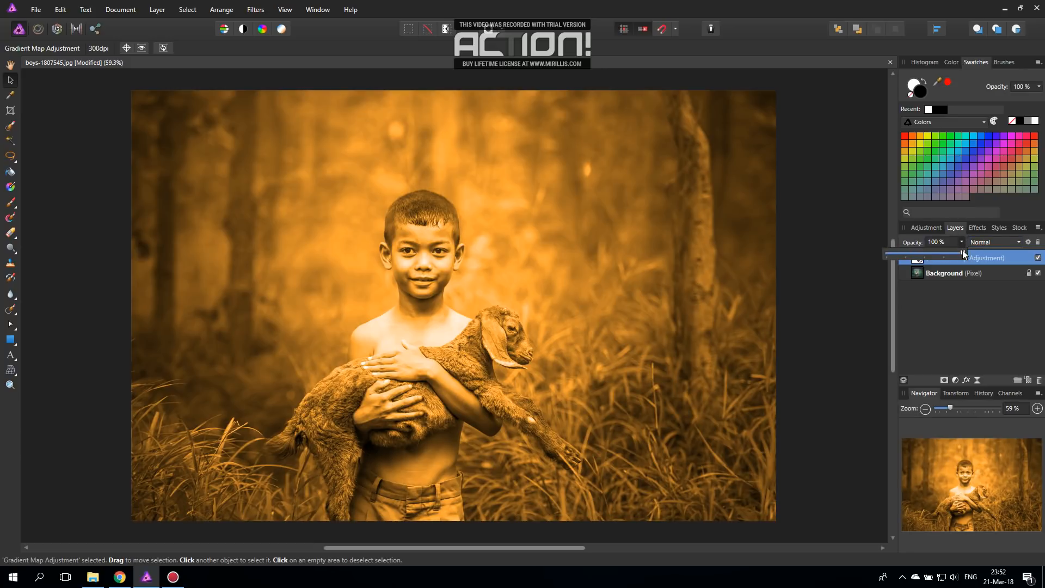
left_click_drag(964, 254, 915, 254)
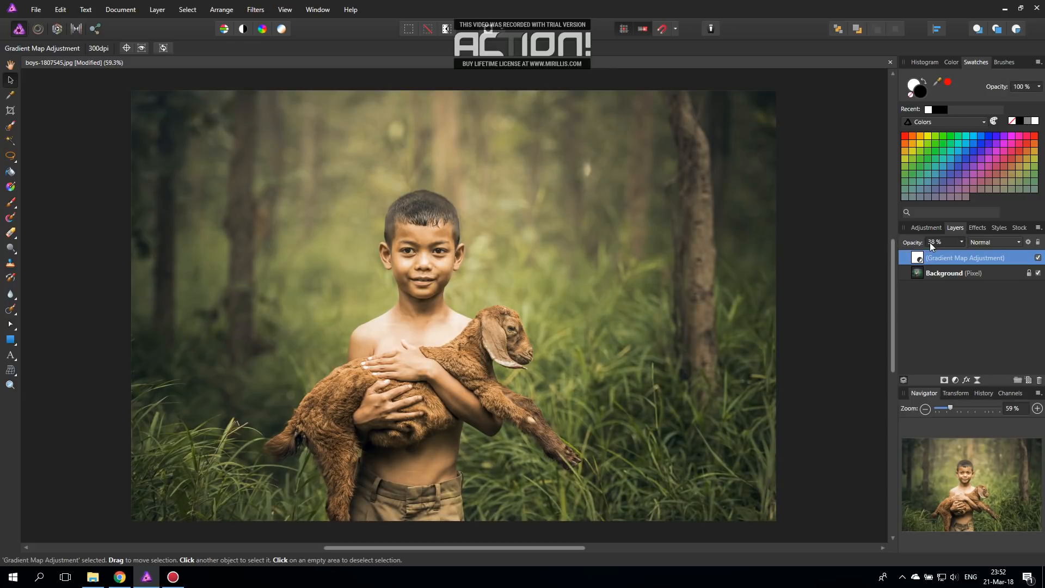
Step: Reposition the gradient map's middle stop at 58% and recolour it light cyan (RGB 117, 255, 241)
double_click(919, 258)
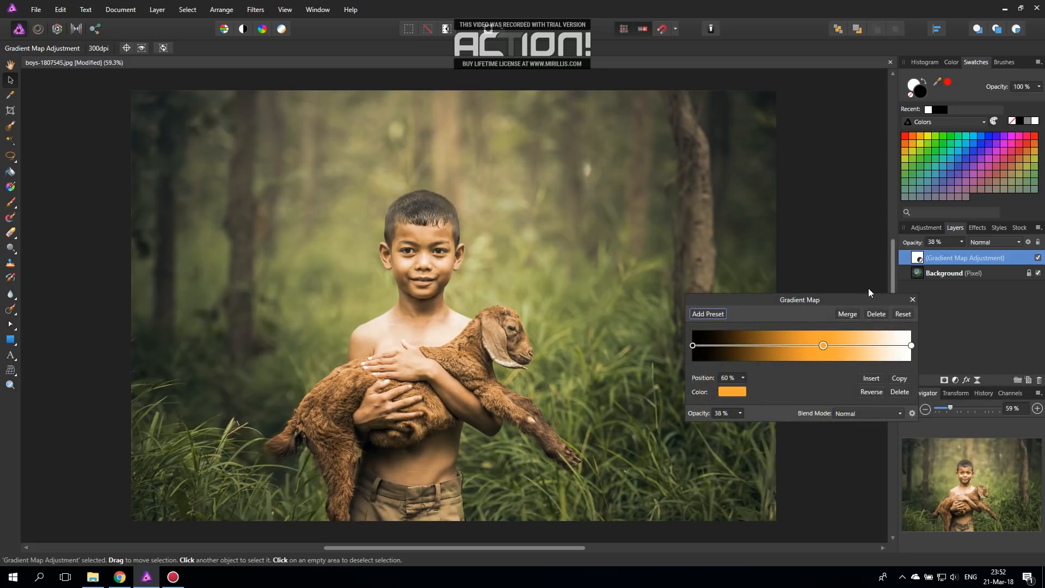
mouse_move(815, 348)
left_mouse_down()
mouse_move(757, 348)
mouse_move(853, 349)
mouse_move(812, 347)
mouse_move(821, 349)
left_mouse_up()
left_click(733, 392)
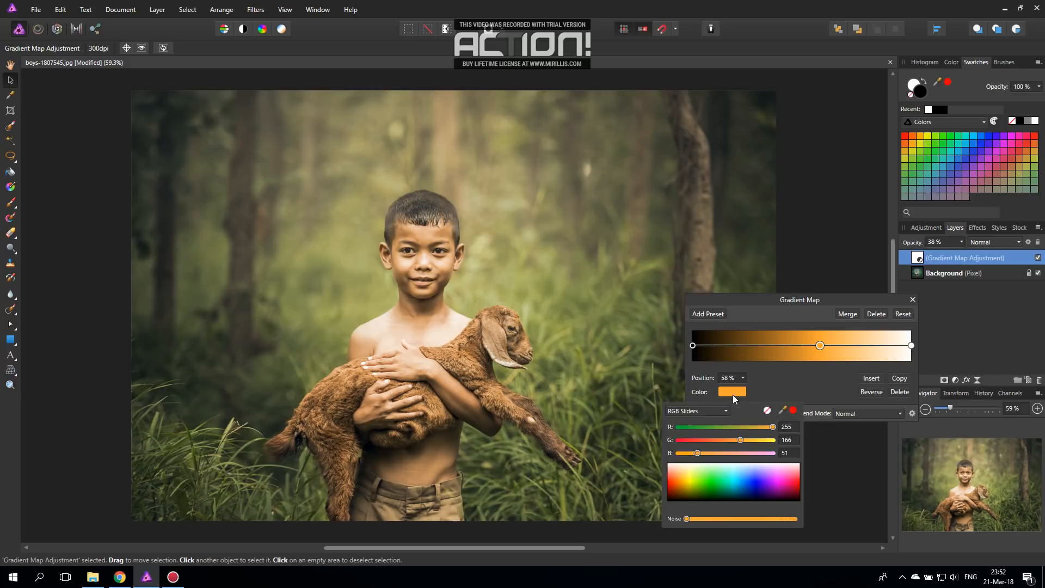
left_click_drag(683, 480, 732, 473)
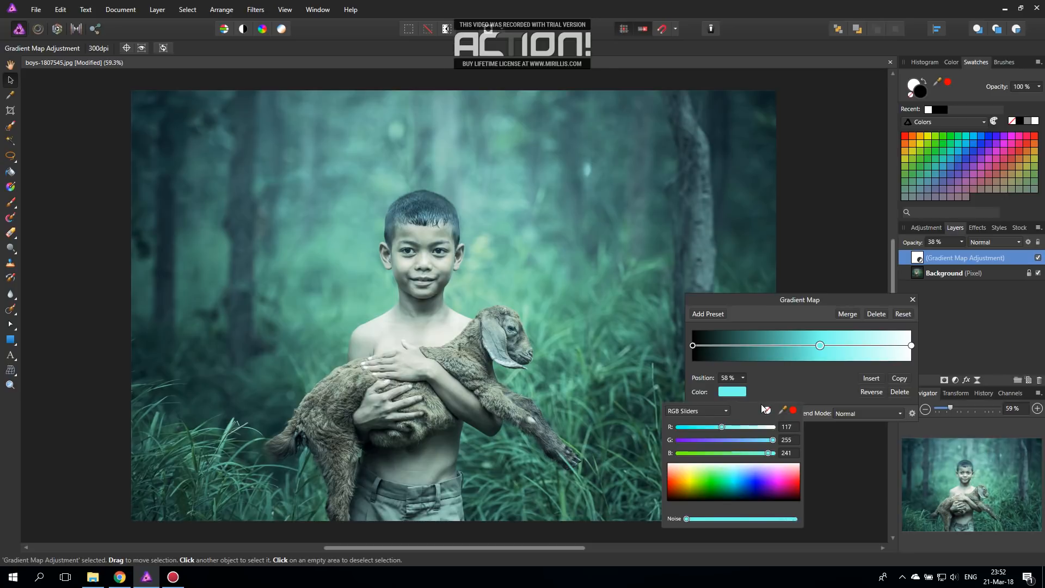
left_click(913, 299)
Step: Try lower opacities on the Gradient Map adjustment layer, settling on 35%
left_click(962, 244)
left_click_drag(959, 253, 943, 253)
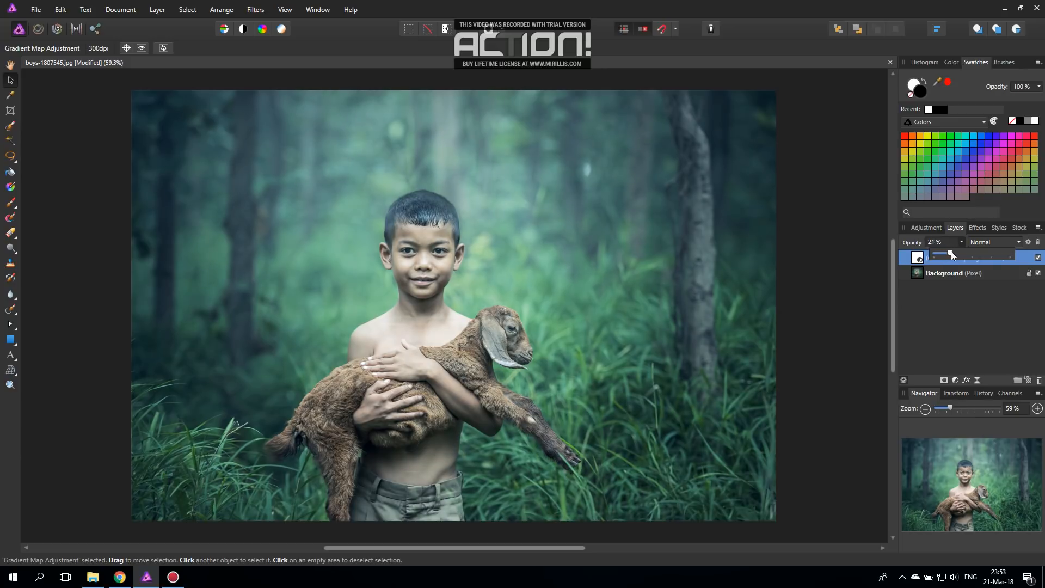
left_click_drag(952, 251, 961, 243)
Step: Recolour the gradient map's middle stop orange with RGB 255, 163, 0
double_click(918, 258)
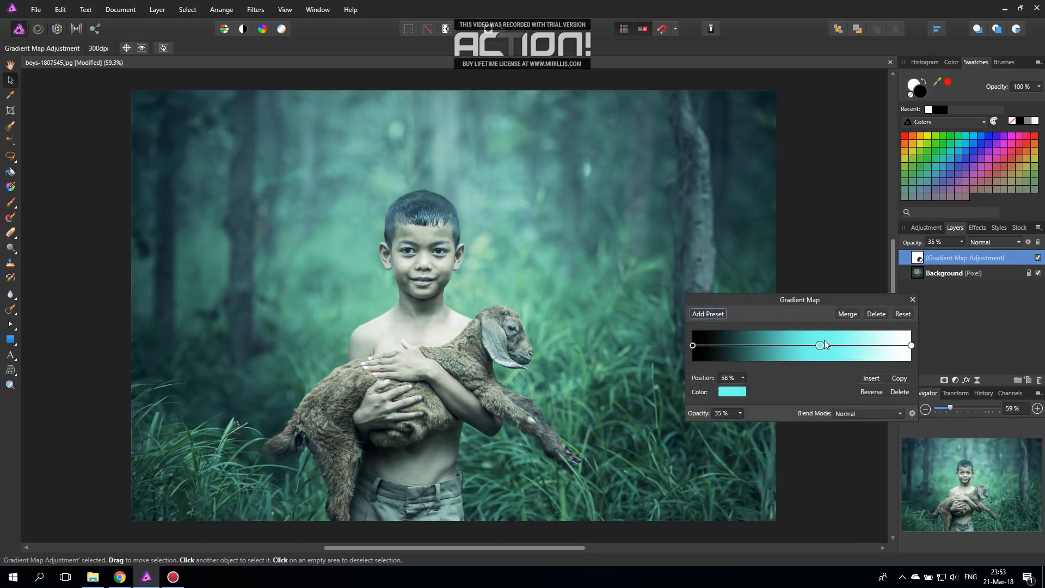
left_click(727, 392)
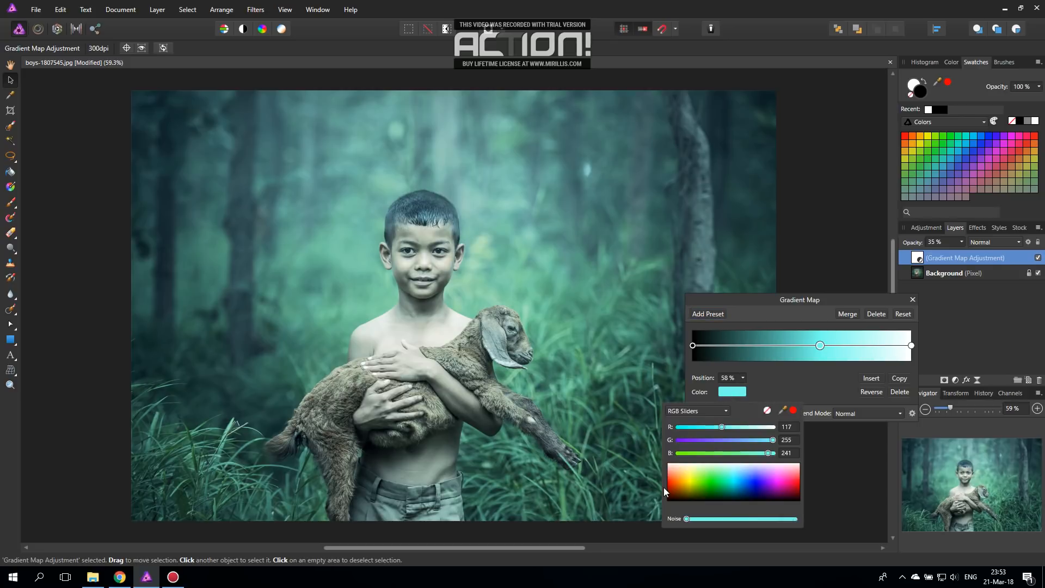
left_click_drag(664, 488, 682, 482)
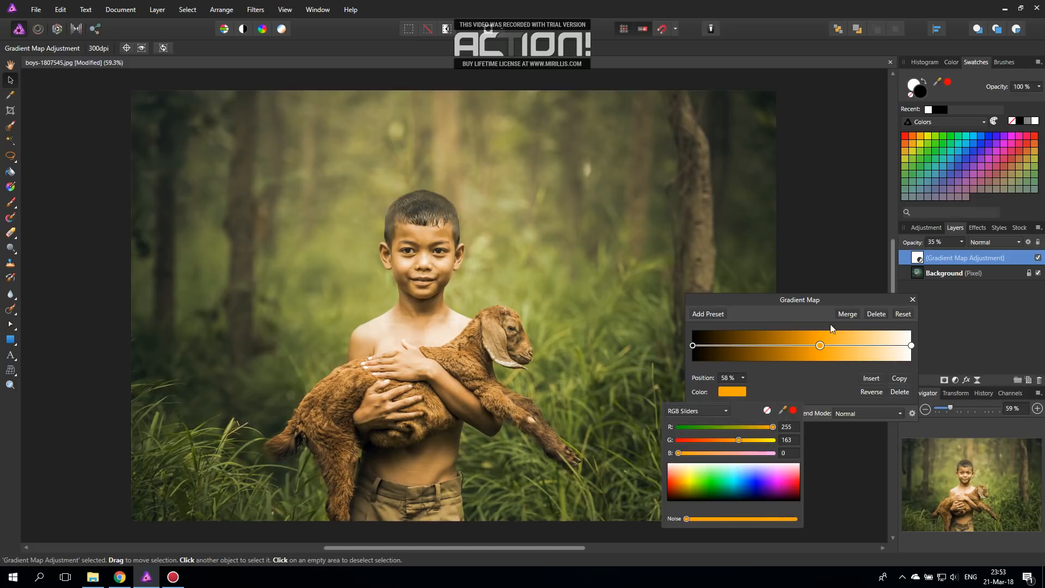
left_click(913, 300)
left_click(913, 300)
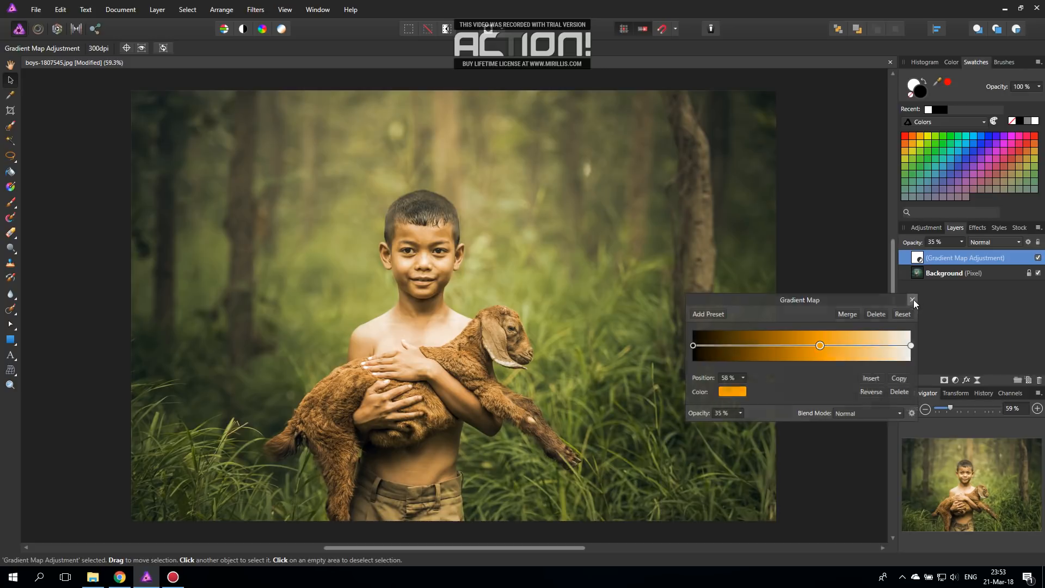
Step: Reduce the Gradient Map adjustment layer's opacity to 25% and duplicate the layer
left_click(963, 242)
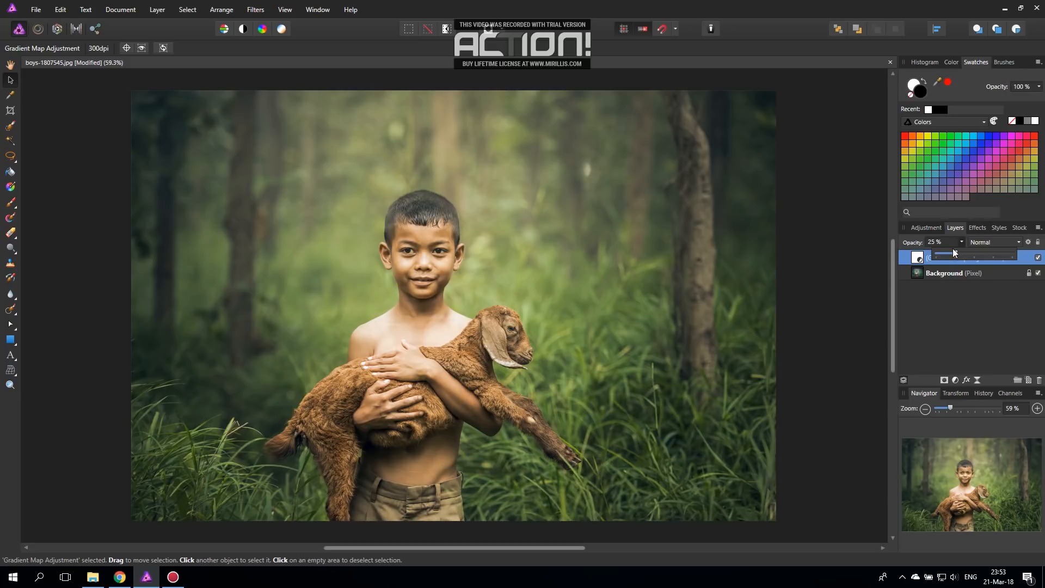
left_click(918, 259)
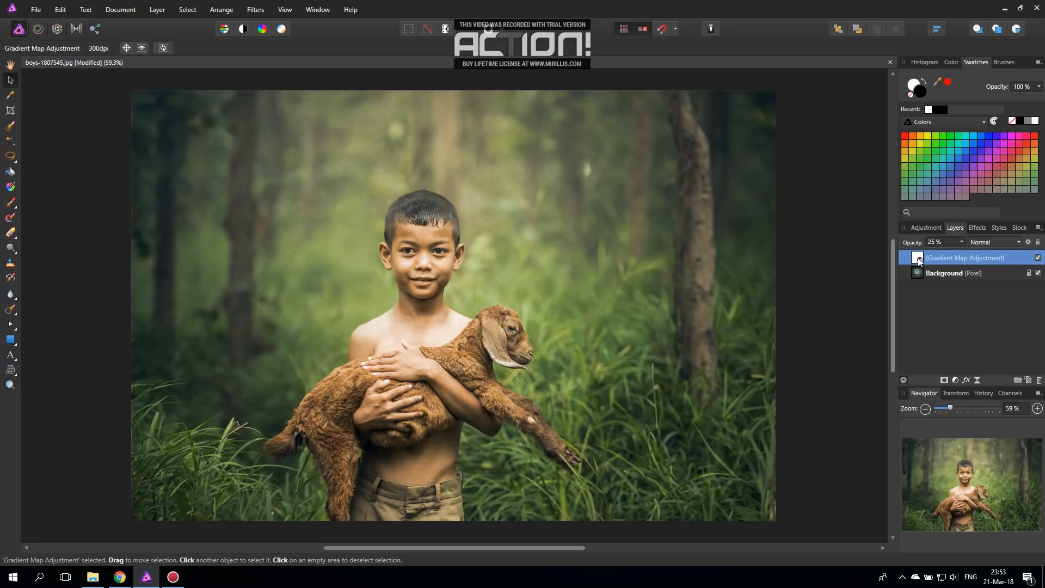
right_click(920, 261)
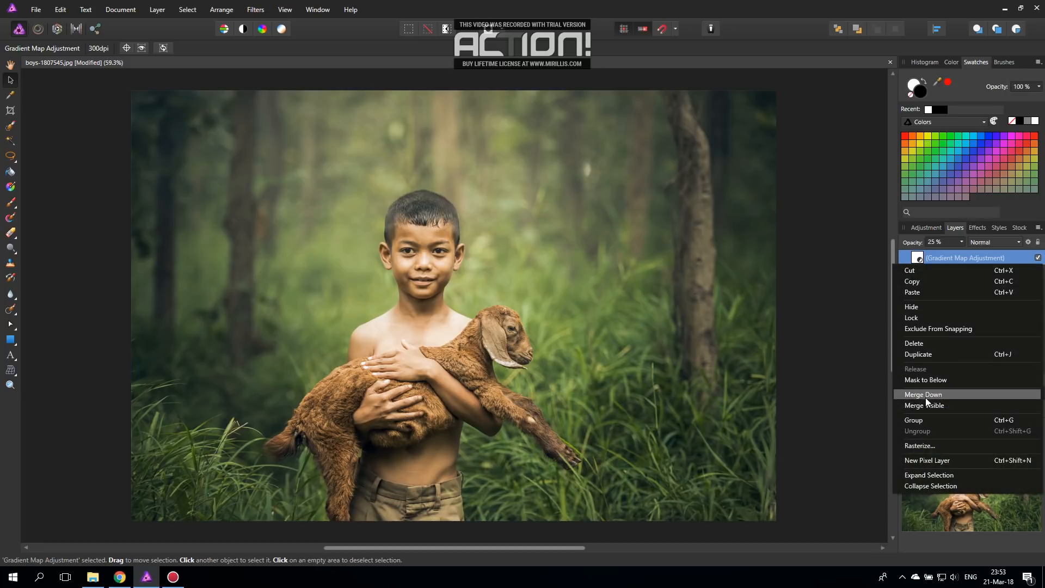
left_click(924, 258)
right_click(920, 262)
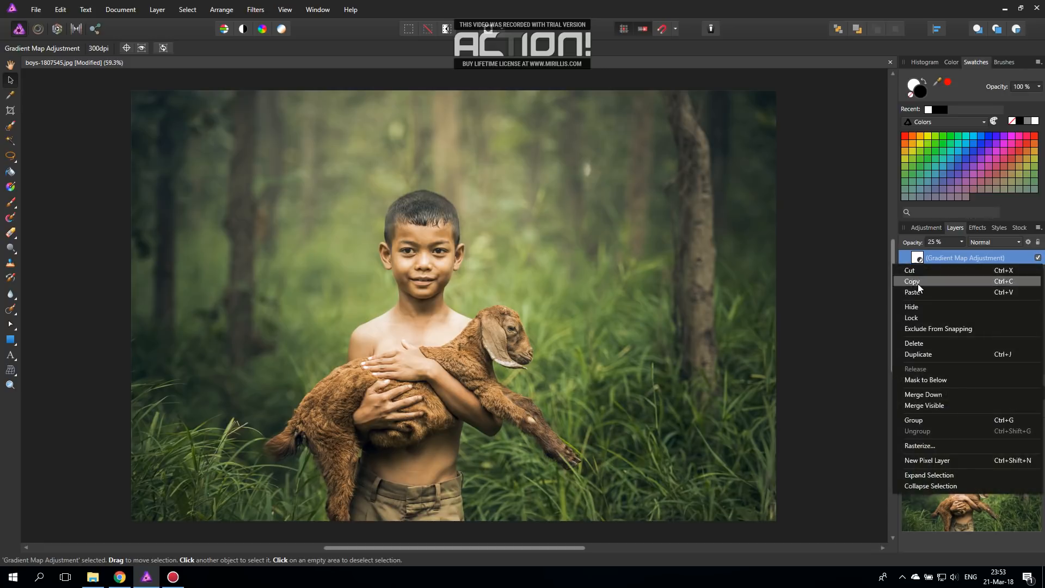
left_click(925, 353)
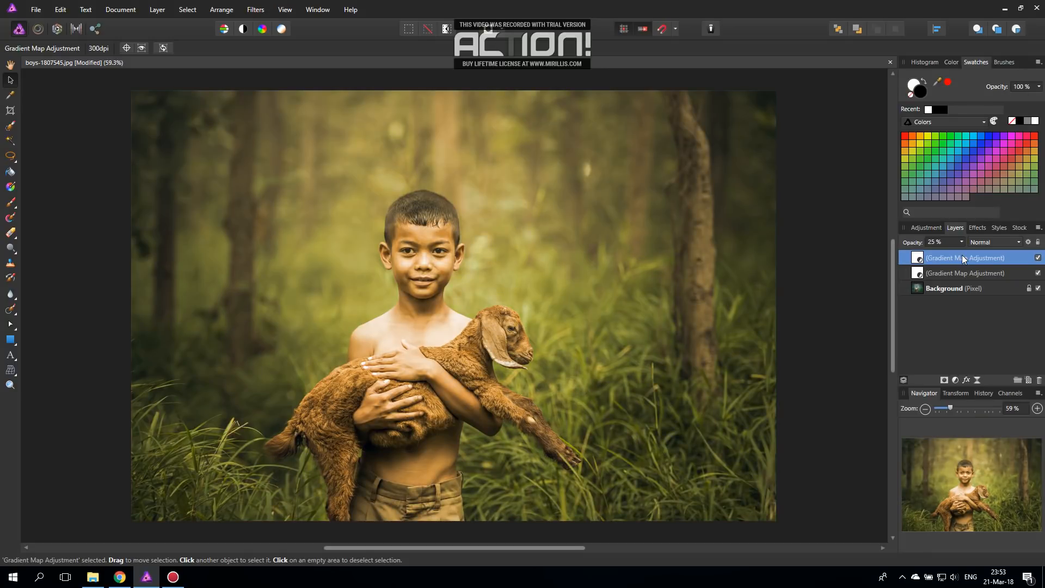
Step: Set the top Gradient Map adjustment layer's blend mode to Screen and raise its opacity to 100%
left_click(988, 243)
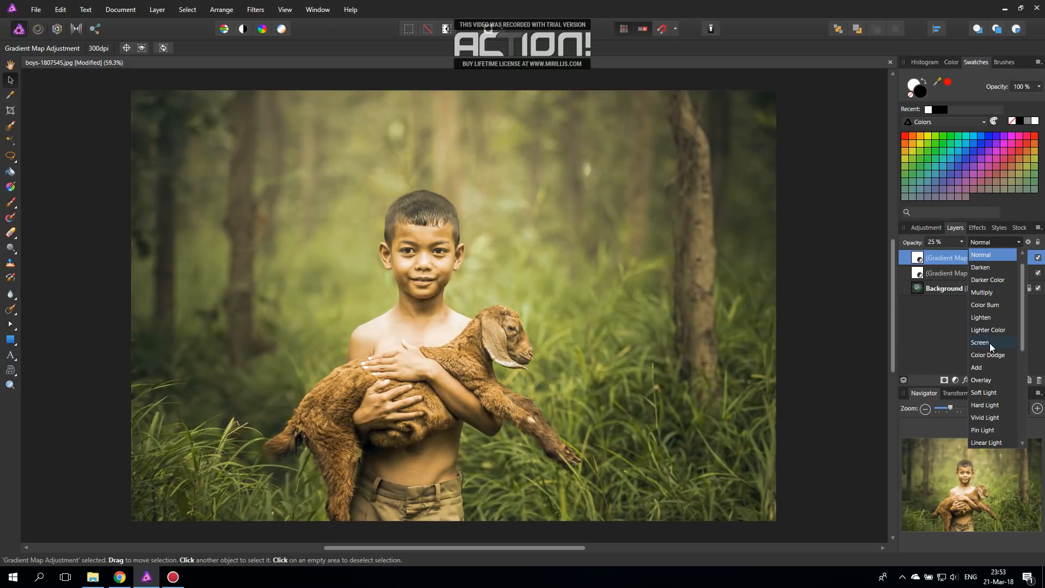
left_click(990, 343)
left_click(961, 243)
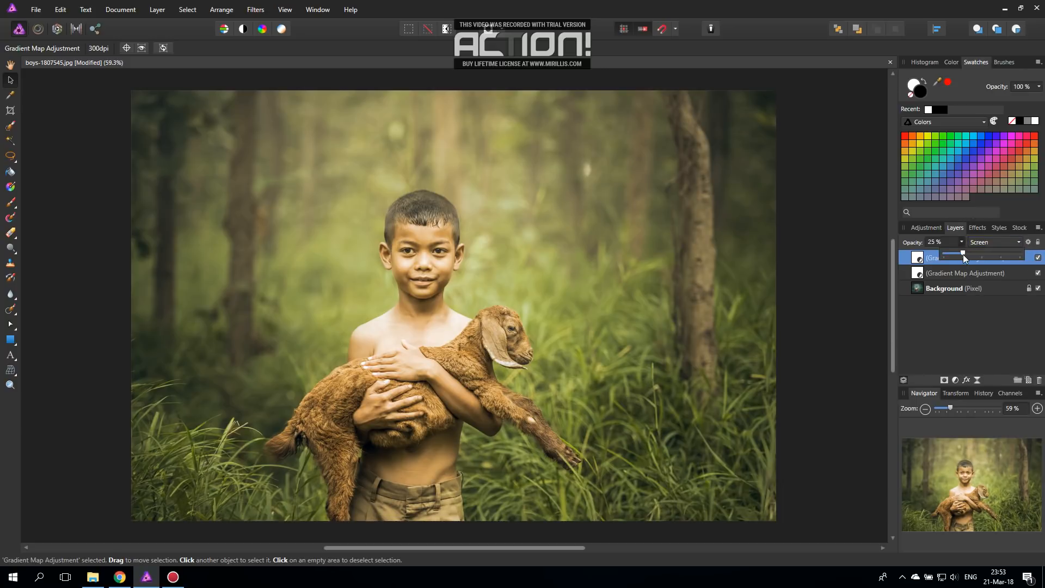
left_click_drag(963, 254, 1029, 257)
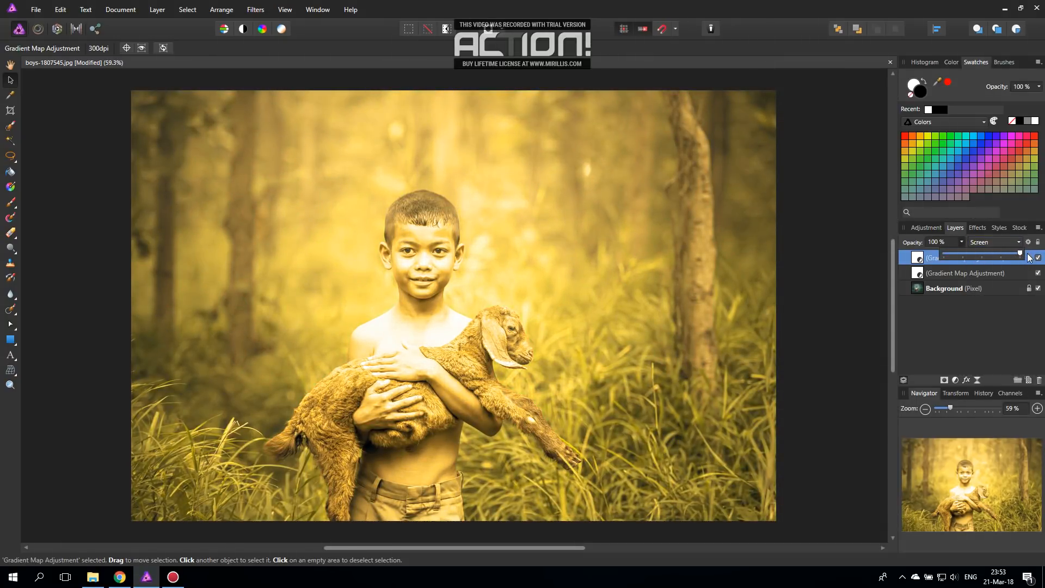
left_click(963, 243)
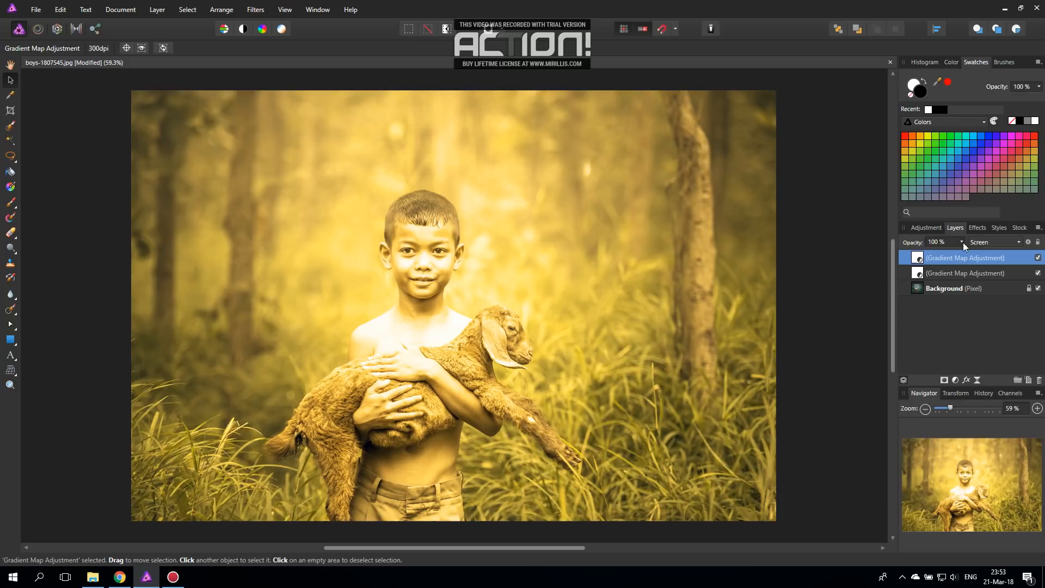
Step: Add a mask to the top Gradient Map adjustment layer and brush it black across the whole photo
left_click(944, 380)
left_click(905, 257)
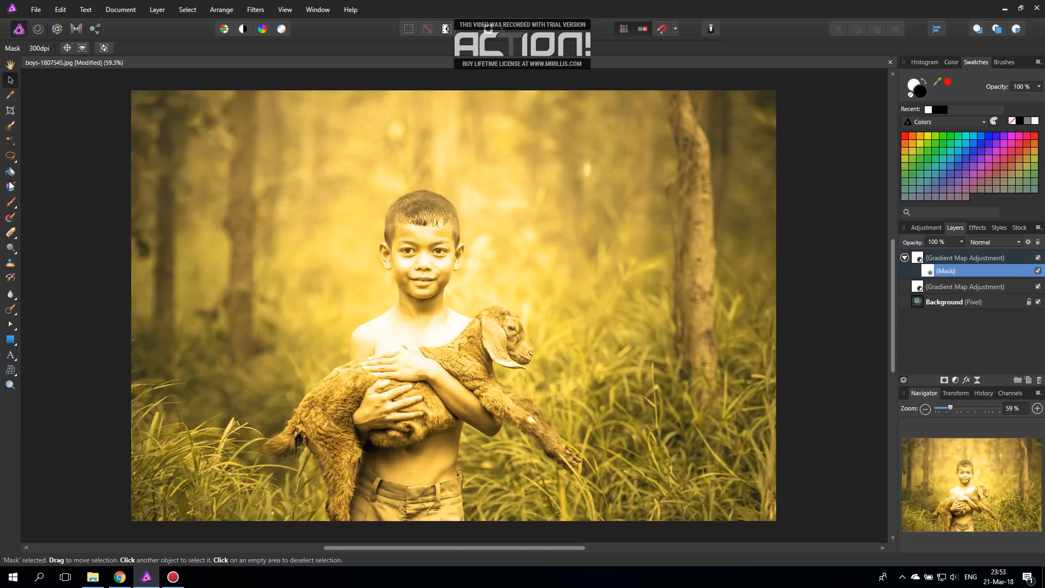
left_click(9, 203)
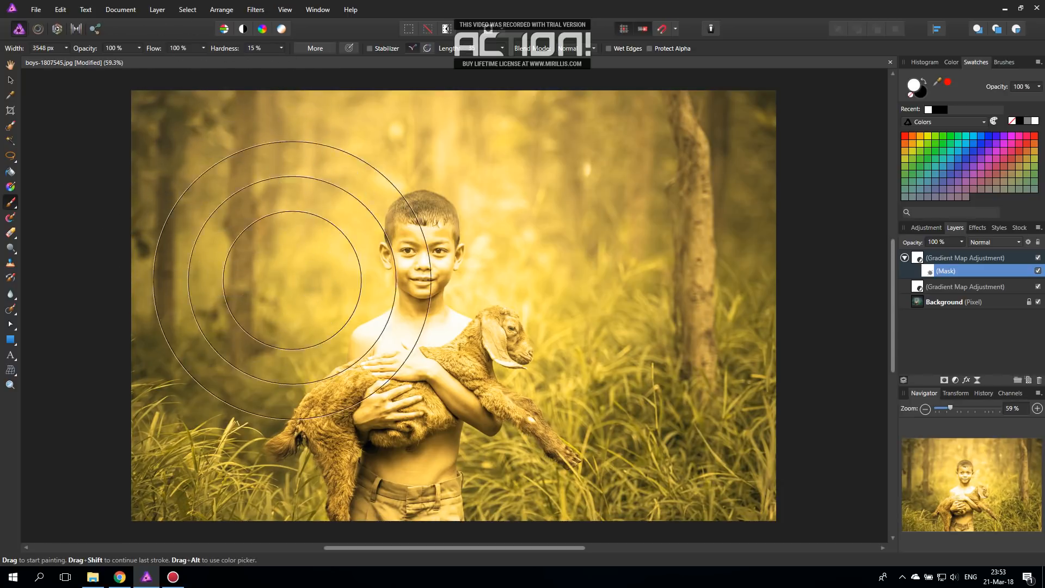
key("x")
mouse_move(702, 109)
left_mouse_down()
mouse_move(665, 140)
mouse_move(700, 175)
mouse_move(93, 245)
mouse_move(713, 362)
left_mouse_up()
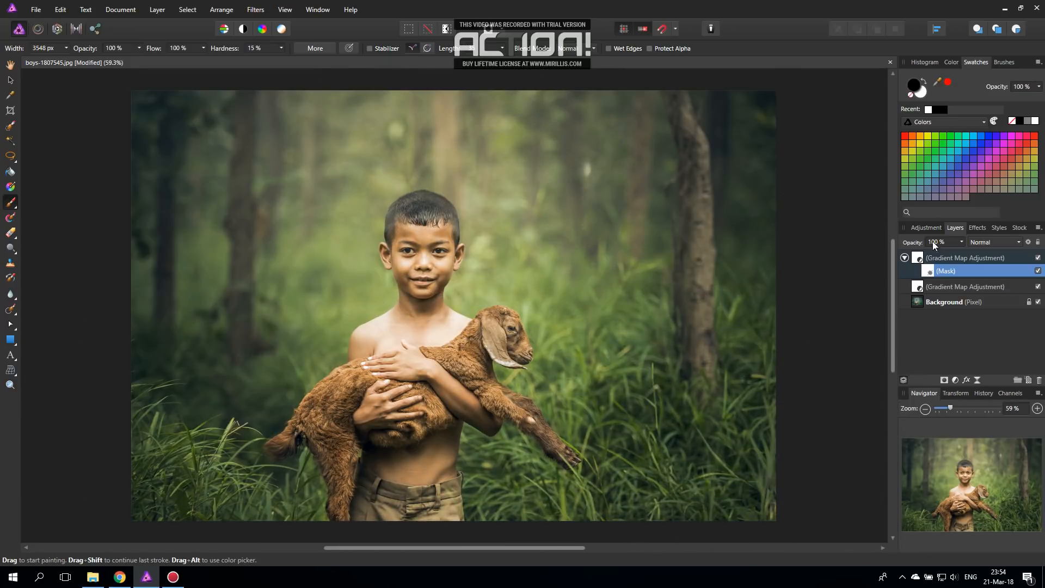
Step: Brush white on the mask over the photo's upper-left forest area to bring the golden glow back there
key("x")
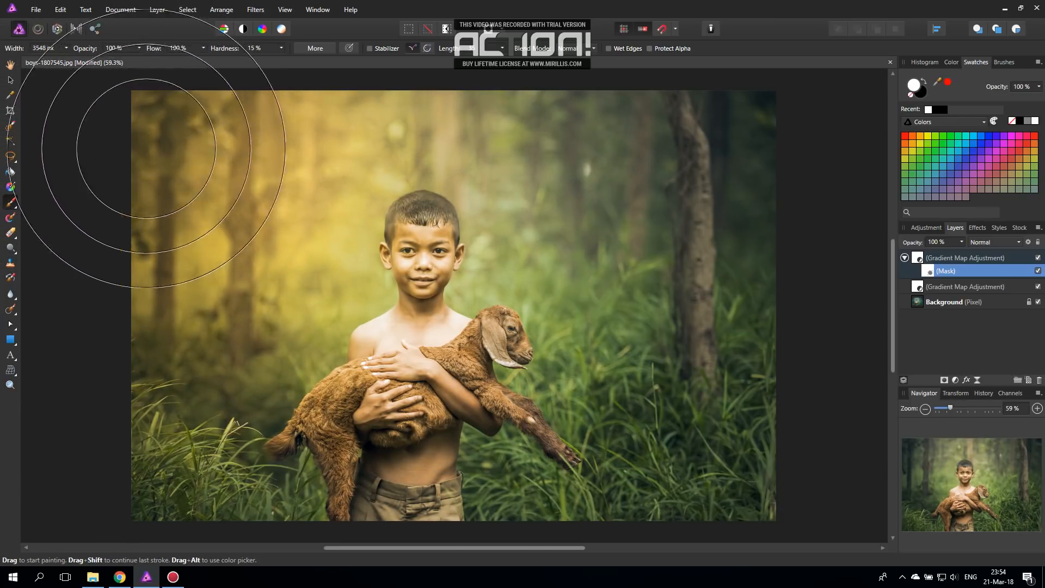
mouse_move(143, 163)
left_mouse_down()
mouse_move(133, 203)
mouse_move(142, 123)
mouse_move(155, 131)
mouse_move(132, 195)
left_mouse_up()
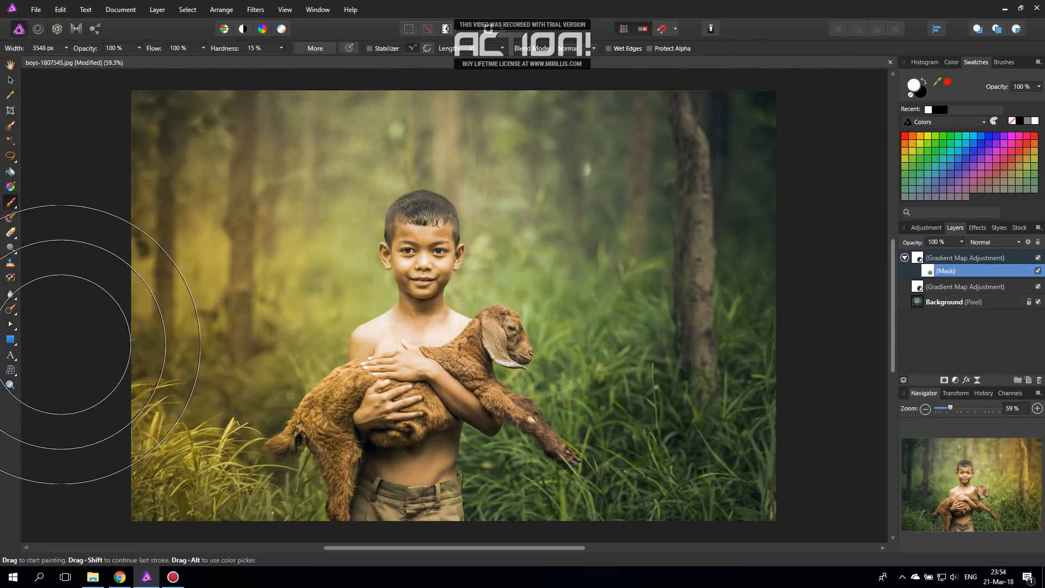
left_click(108, 153)
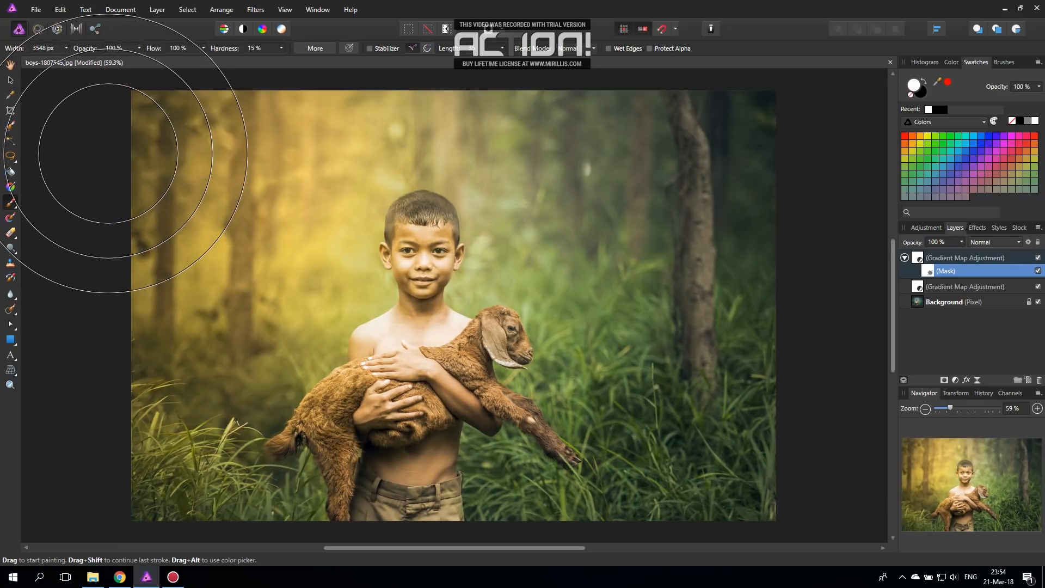
left_click(10, 80)
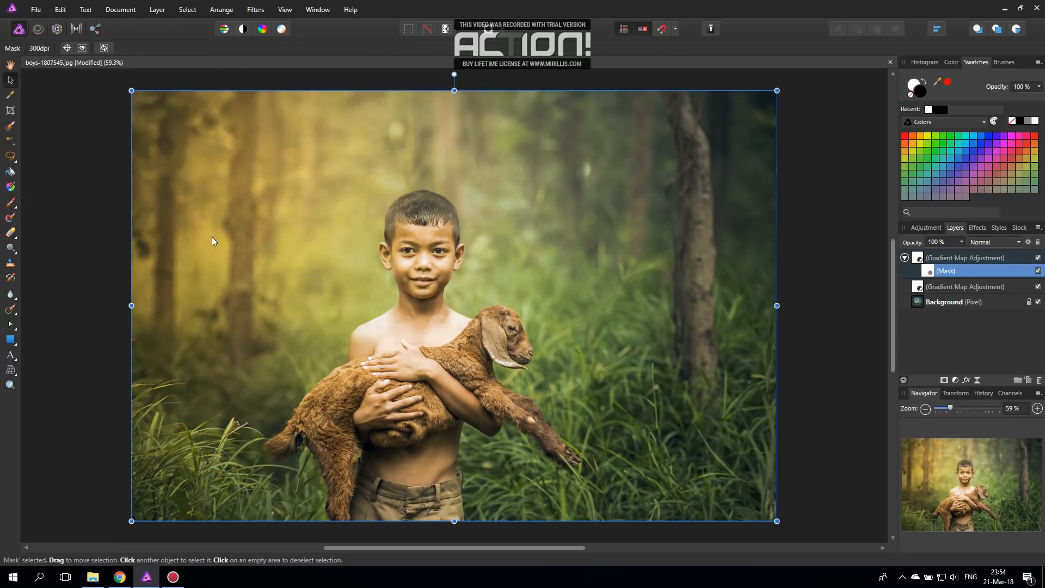
Step: Recolour the masked gradient map's middle stop a deeper, redder orange
left_click(951, 259)
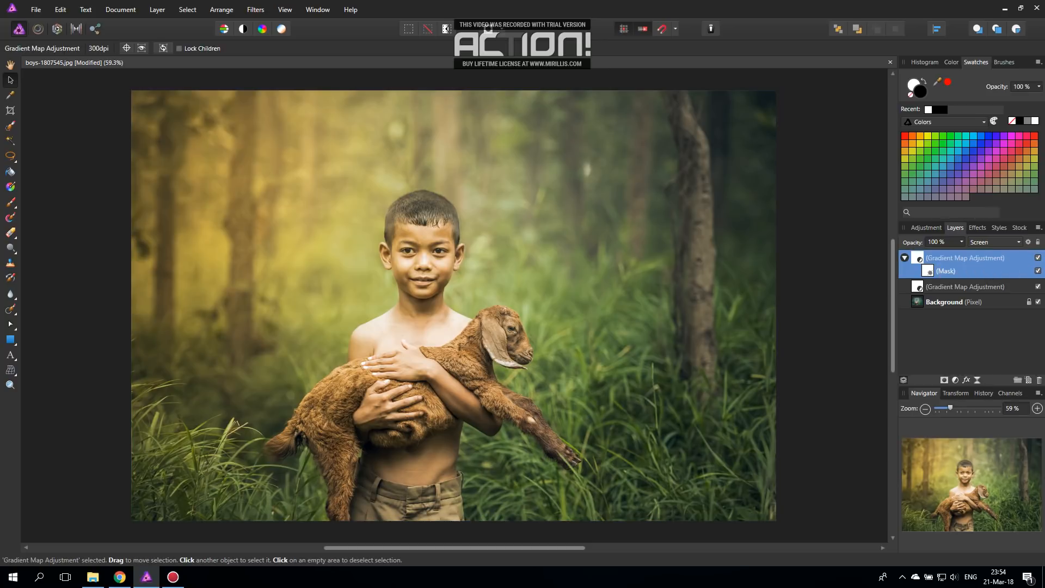
double_click(917, 258)
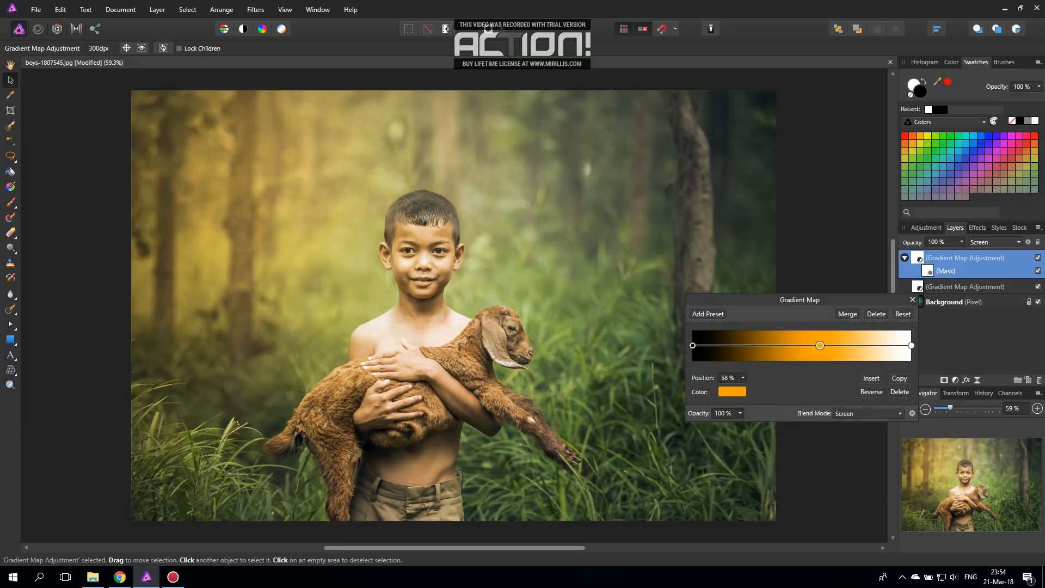
left_click(732, 391)
left_click_drag(681, 483, 677, 485)
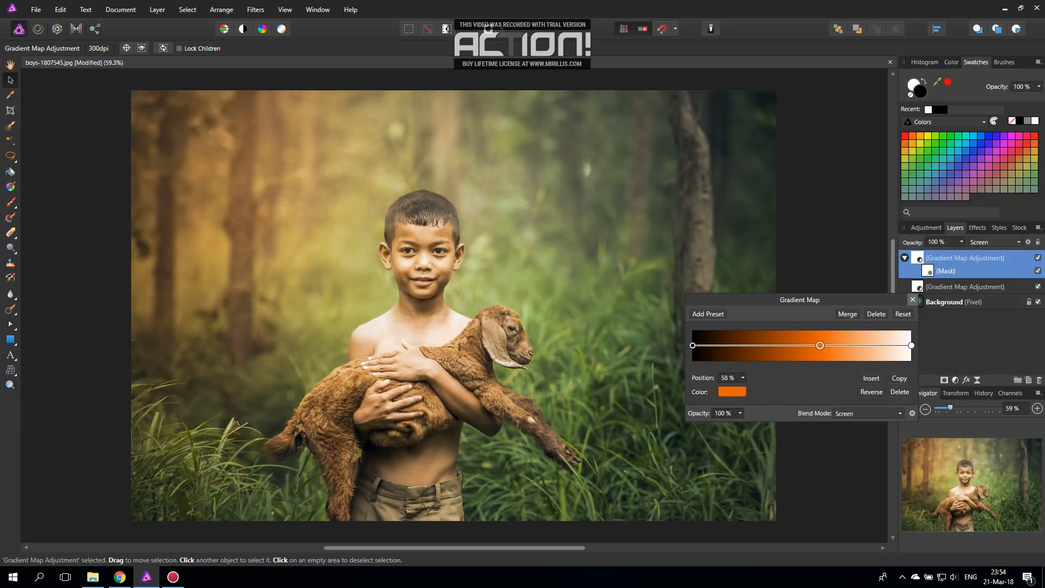
left_click(913, 299)
Step: Reduce the masked Gradient Map adjustment layer's opacity to 87%
left_click(961, 242)
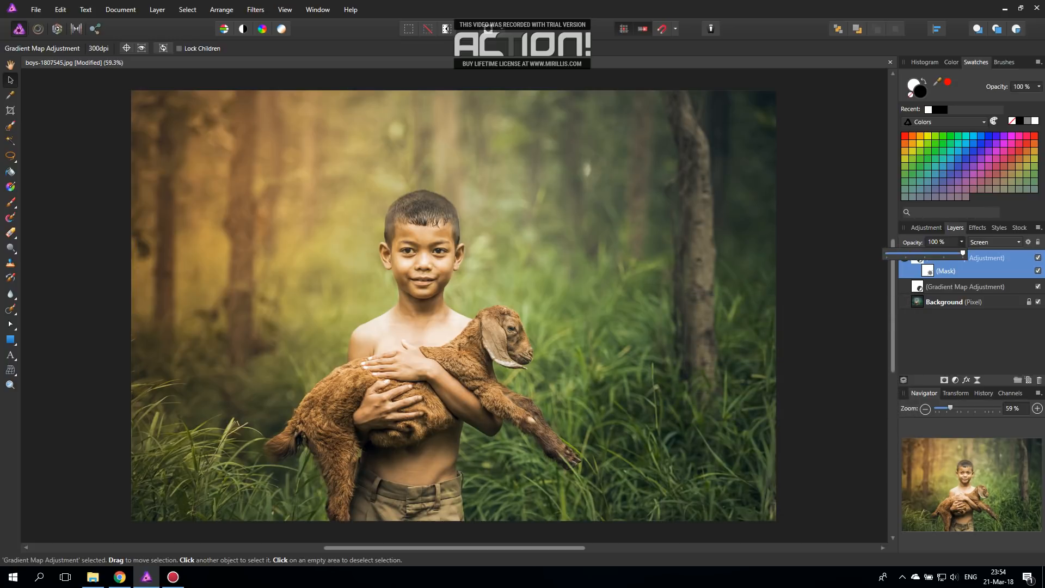
left_click_drag(963, 252, 952, 252)
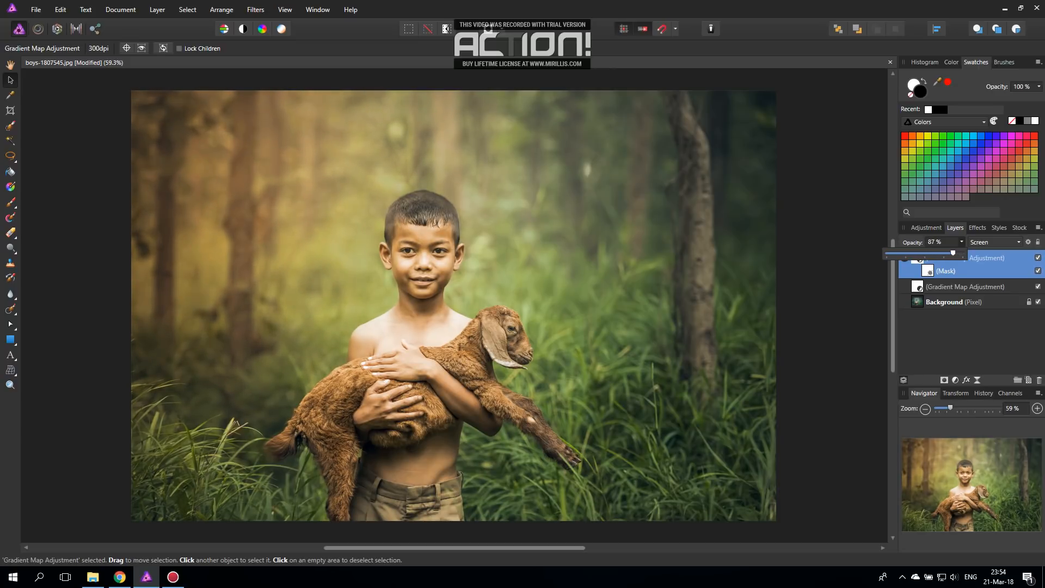
key("Escape")
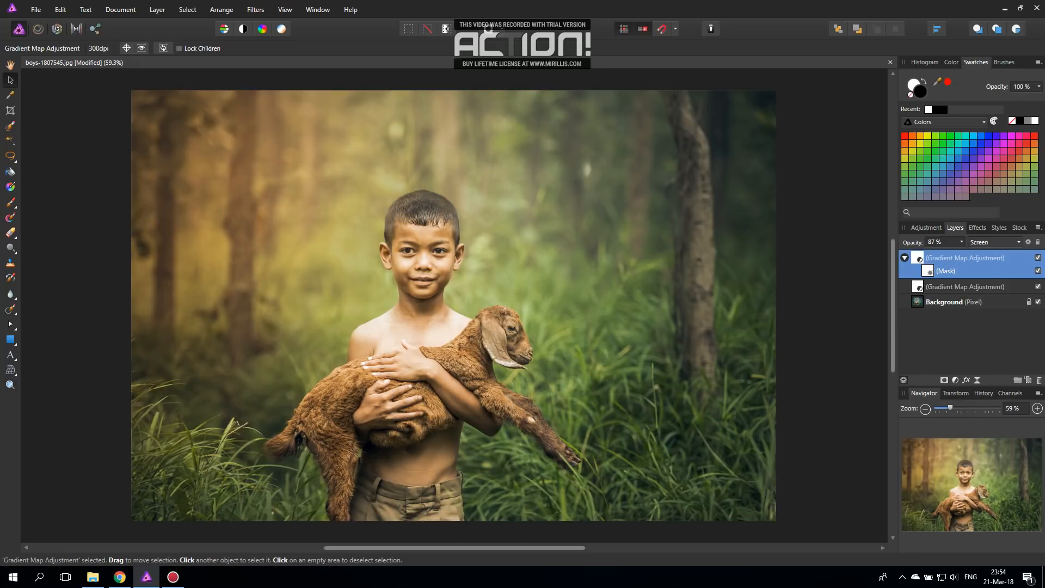
Step: Compare the photo with the lower Gradient Map adjustment layer hidden and shown, and reselect the masked Gradient Map layer
left_click(965, 287)
left_click(961, 242)
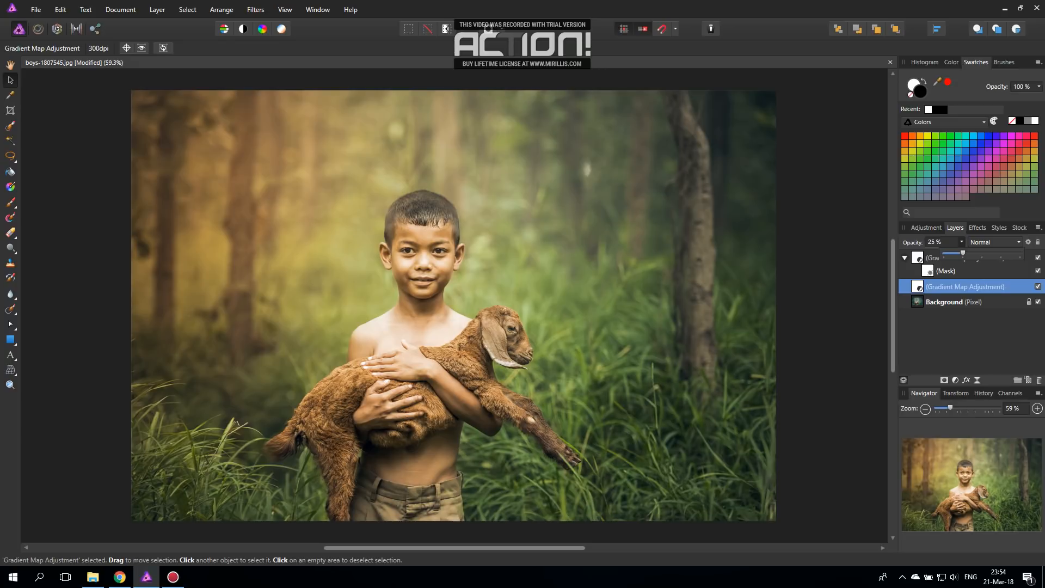
key("Escape")
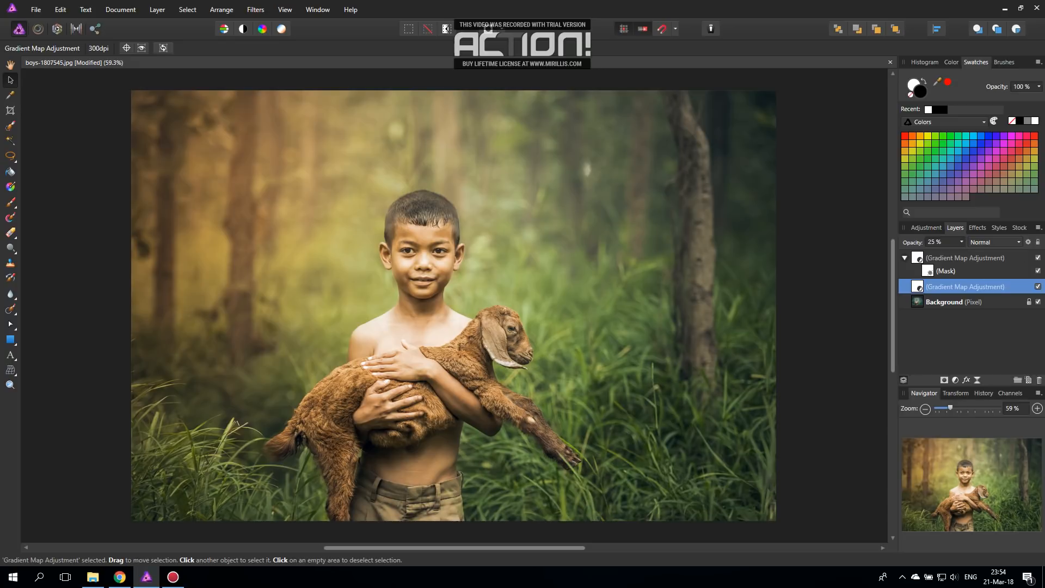
left_click(1038, 287)
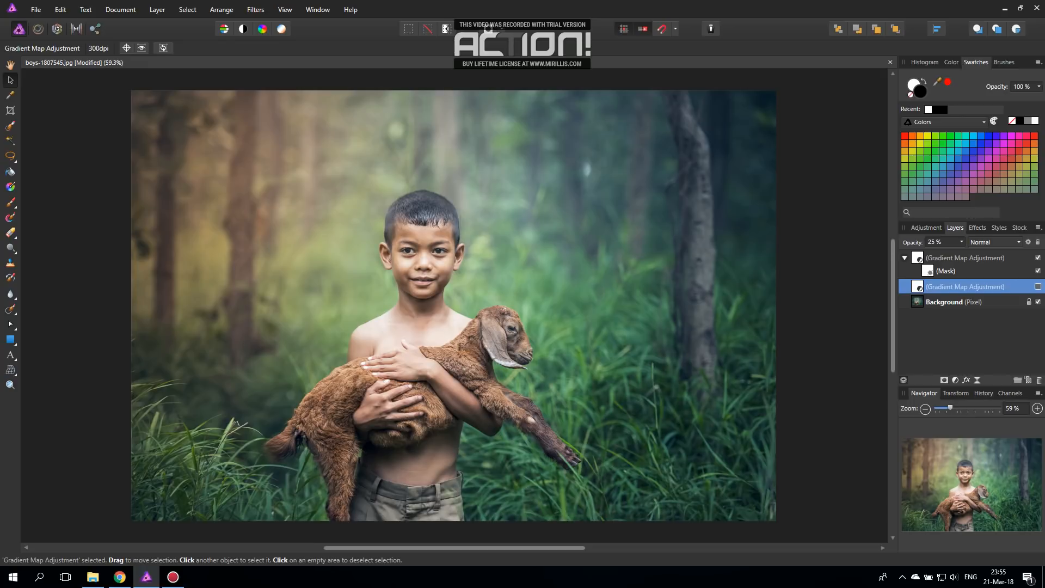
left_click(1037, 286)
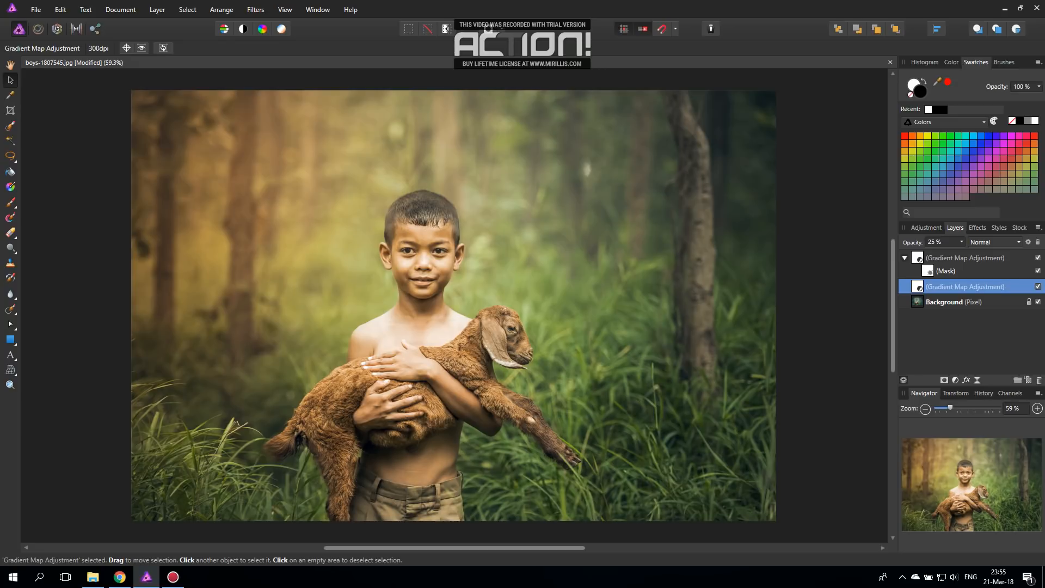
left_click(1038, 287)
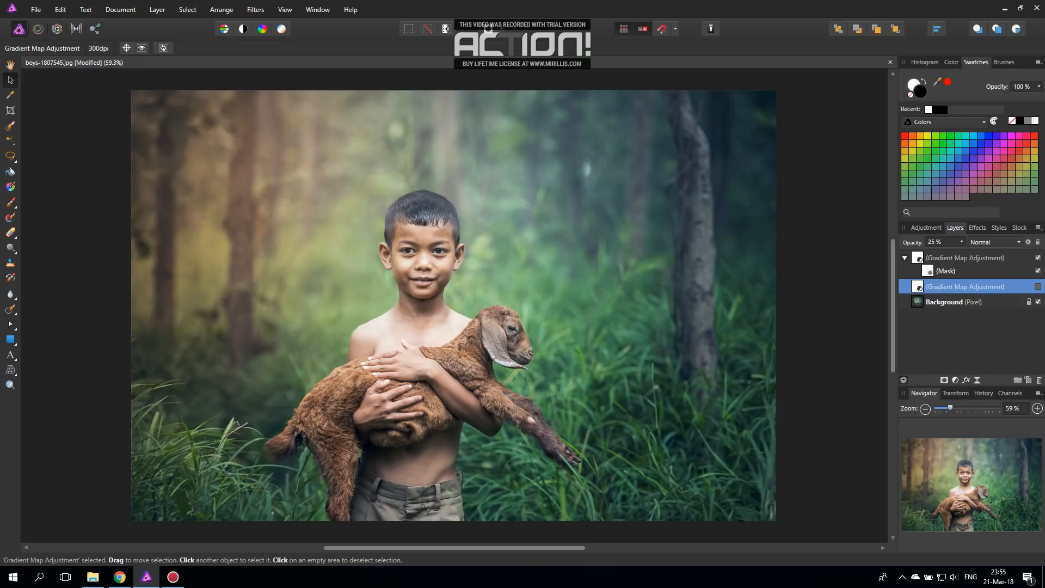
left_click(1038, 287)
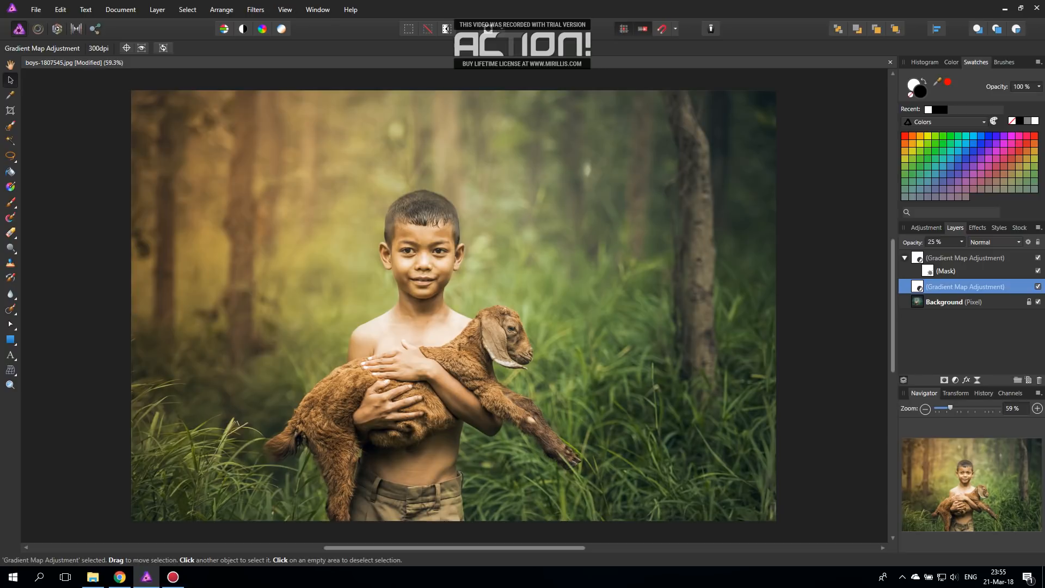
left_click(961, 241)
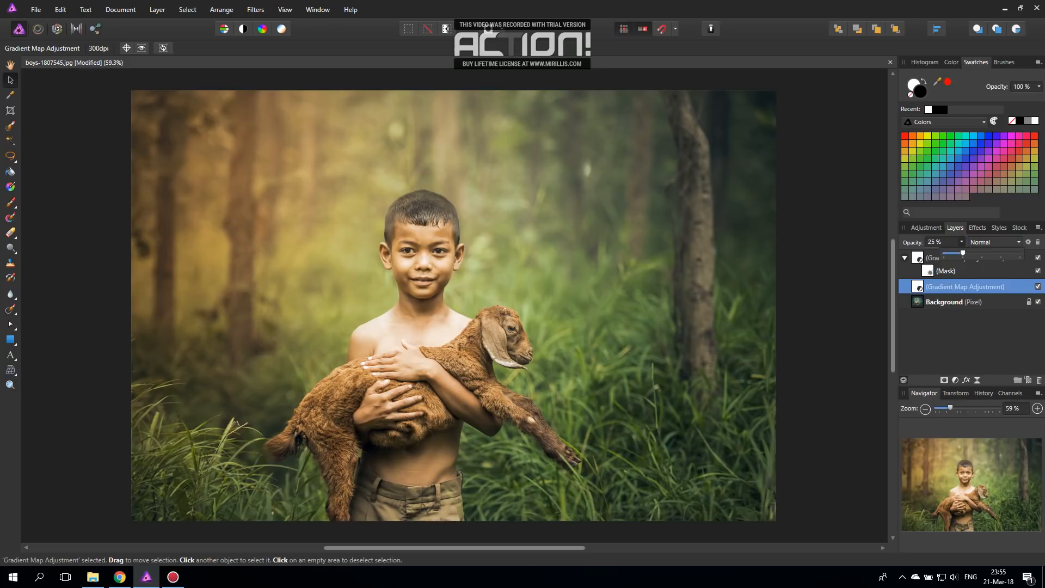
mouse_move(963, 253)
left_mouse_down()
mouse_move(954, 253)
mouse_move(984, 254)
mouse_move(963, 253)
left_mouse_up()
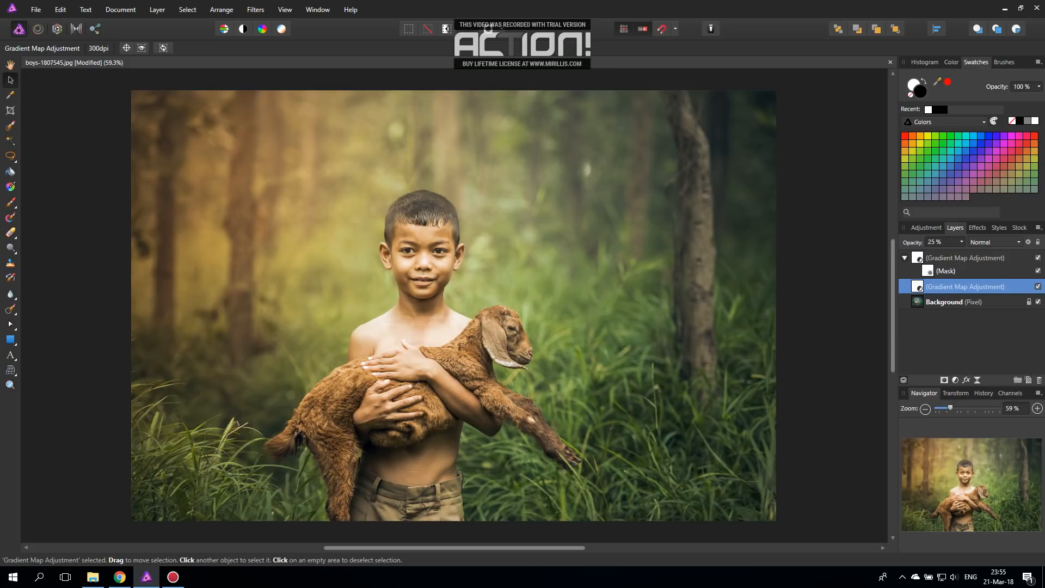
left_click(965, 258)
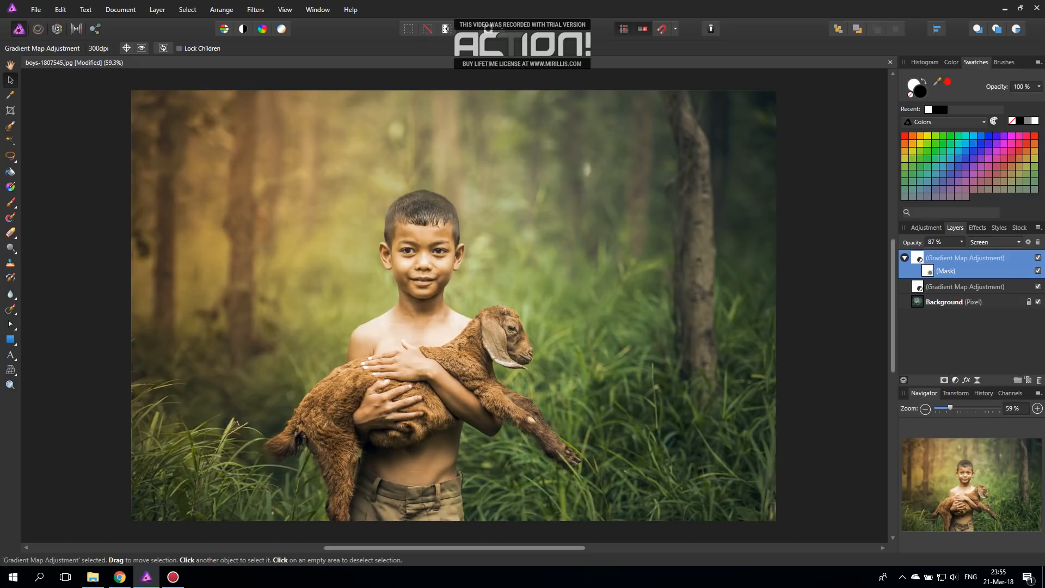